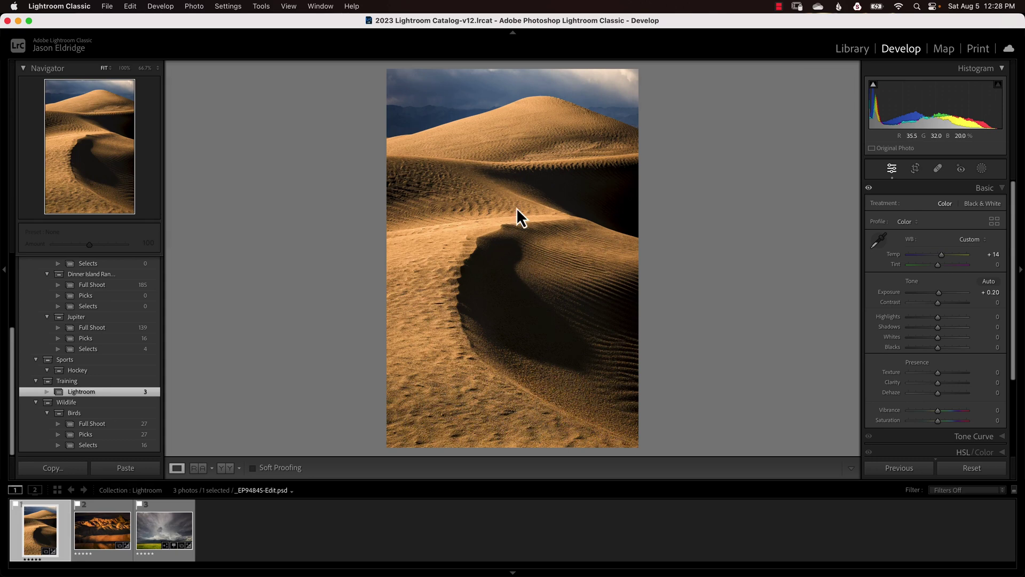
- Create a virtual copy of the dune photo and convert it to Black & White
right_click(41, 536)
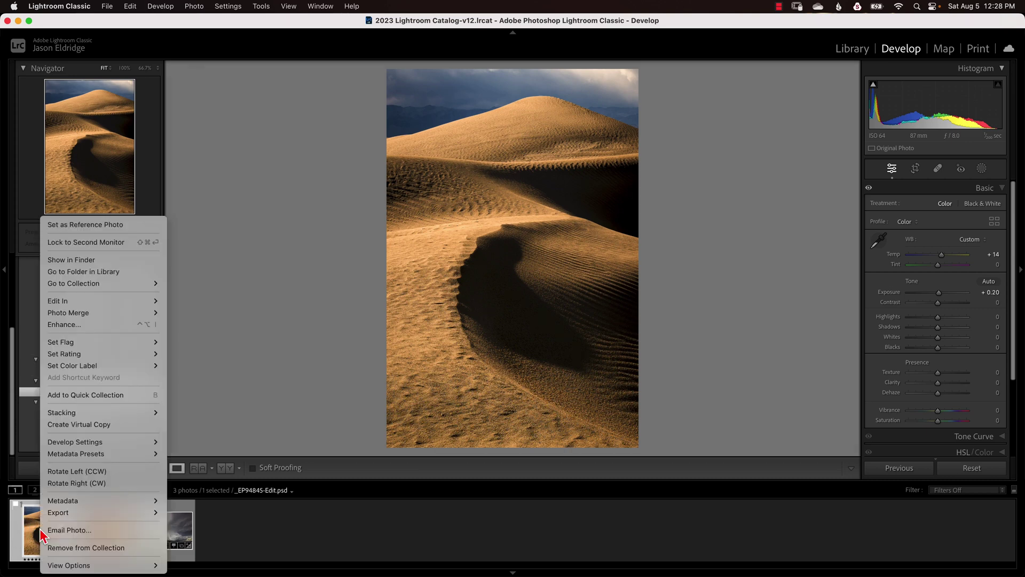
click(84, 426)
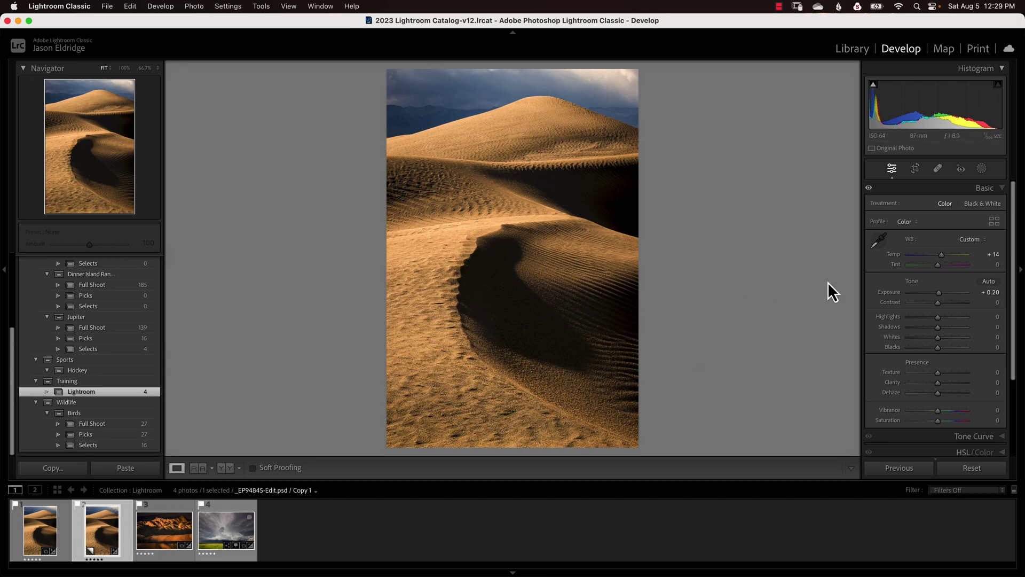
click(975, 204)
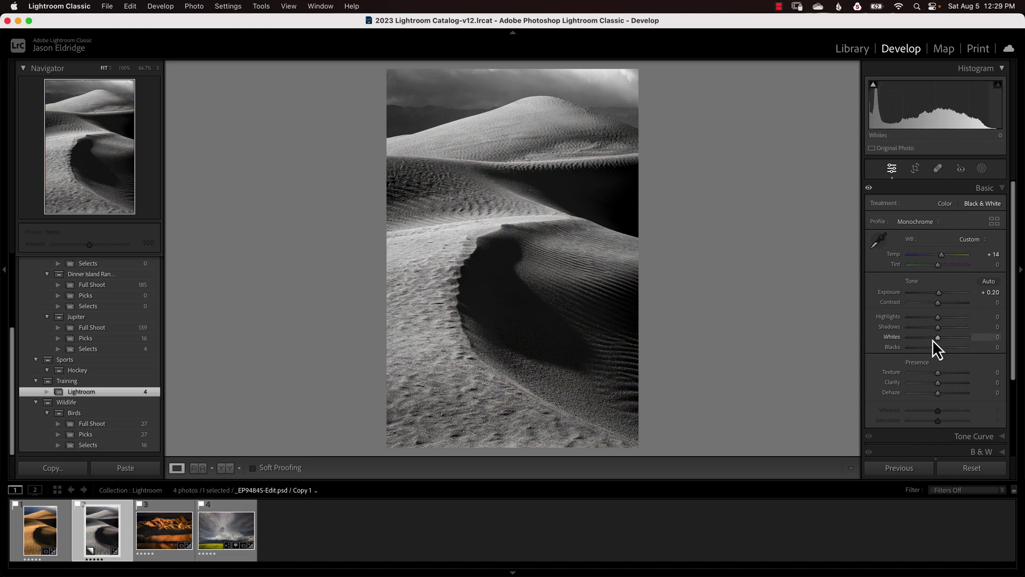
- Set the dune copy to Contrast +29, Whites +48, Blacks −37, Exposure −0.40 and Clarity +16
drag(944, 302, 946, 303)
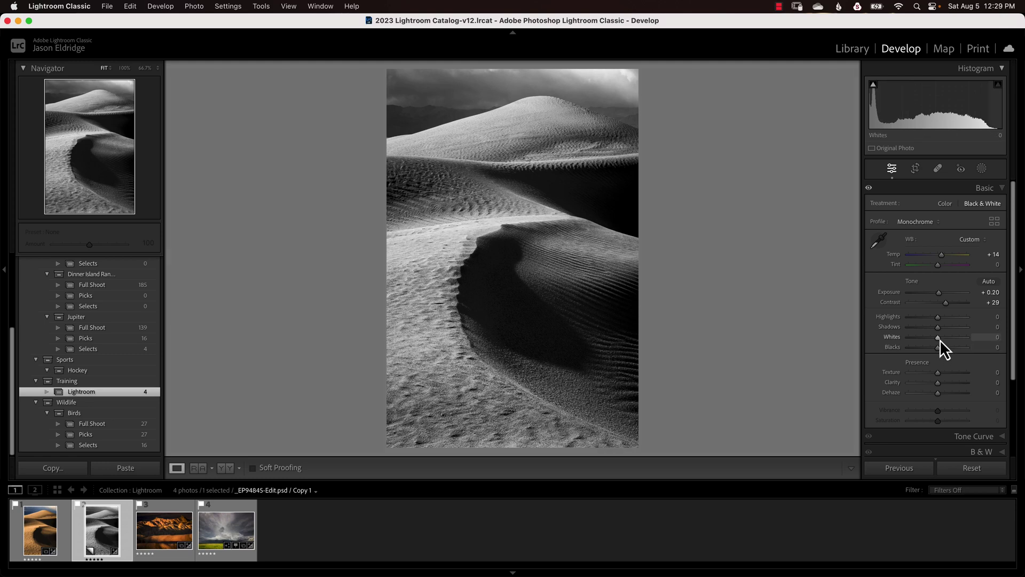
mouse_move(940, 339)
mouse_down()
mouse_move(956, 340)
mouse_move(928, 348)
mouse_up()
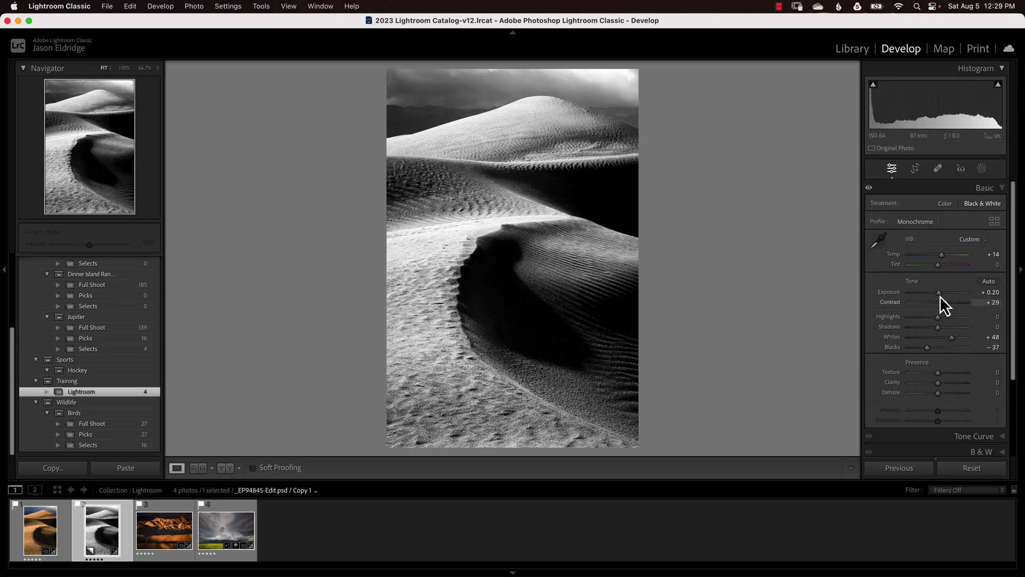
drag(941, 293, 937, 291)
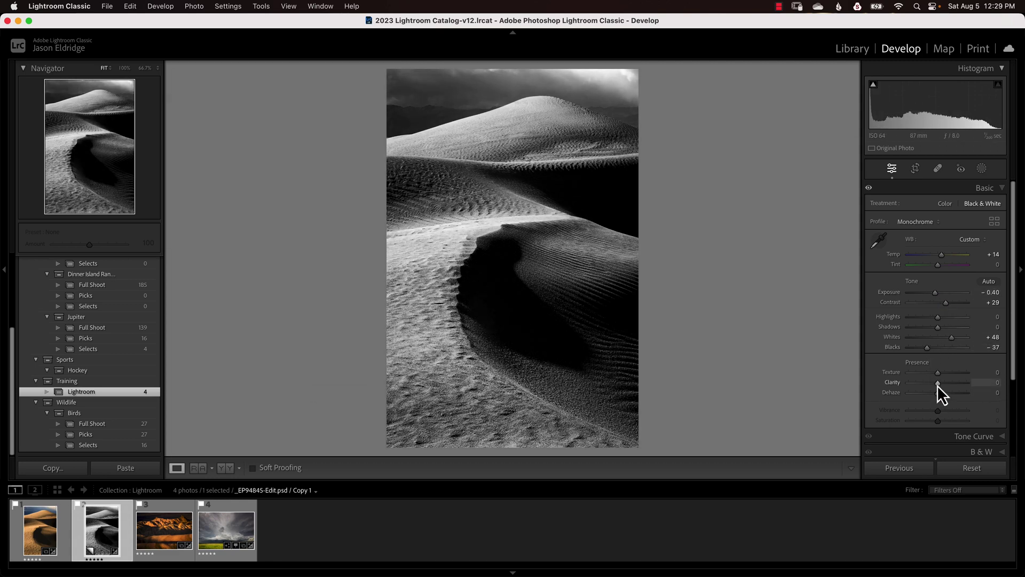
drag(940, 385, 943, 386)
scroll(947, 398, down, 5)
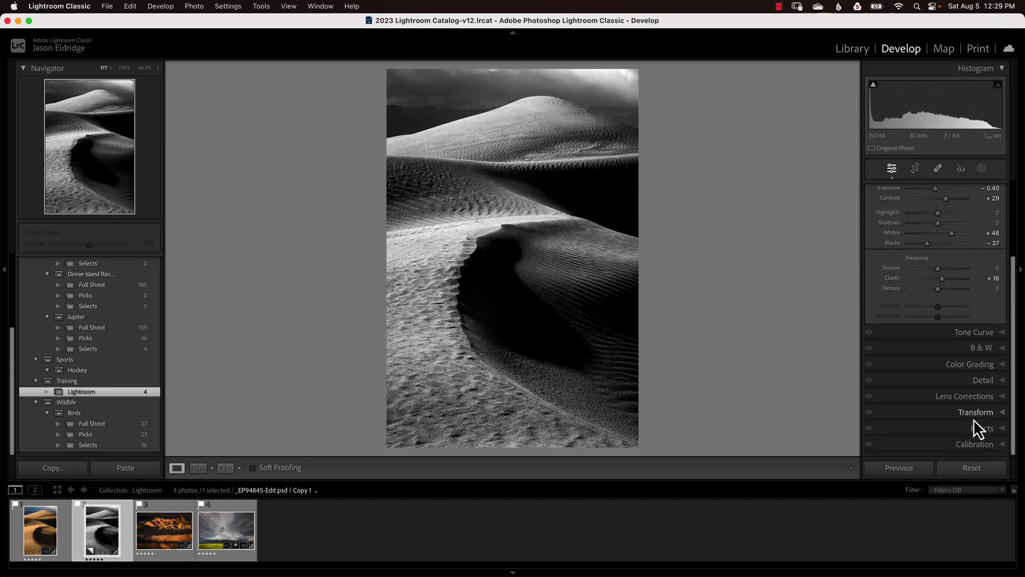
- Add a −18 post-crop vignette to the black-and-white dune copy and compare it with the colour original
click(974, 427)
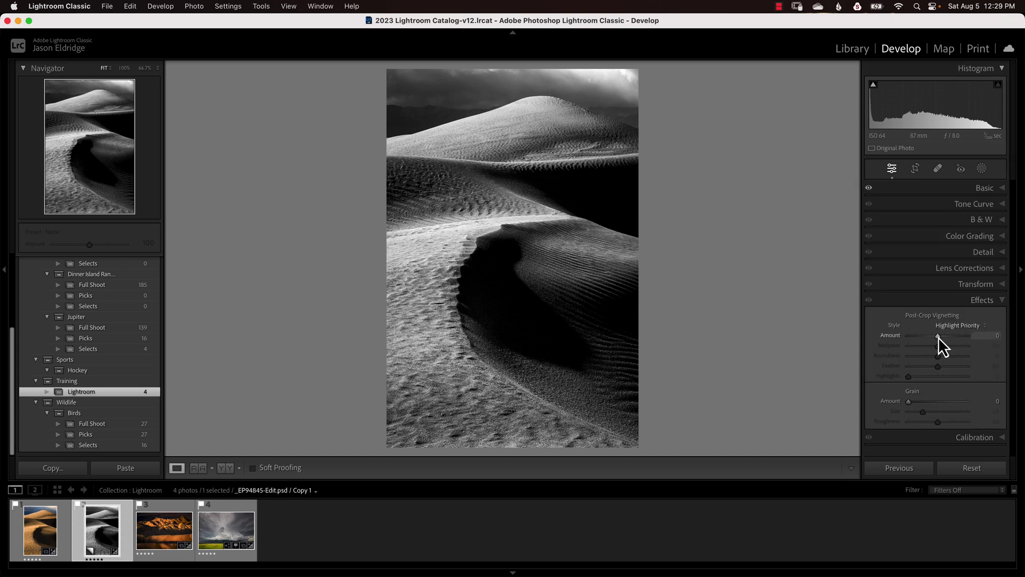
drag(938, 337, 933, 338)
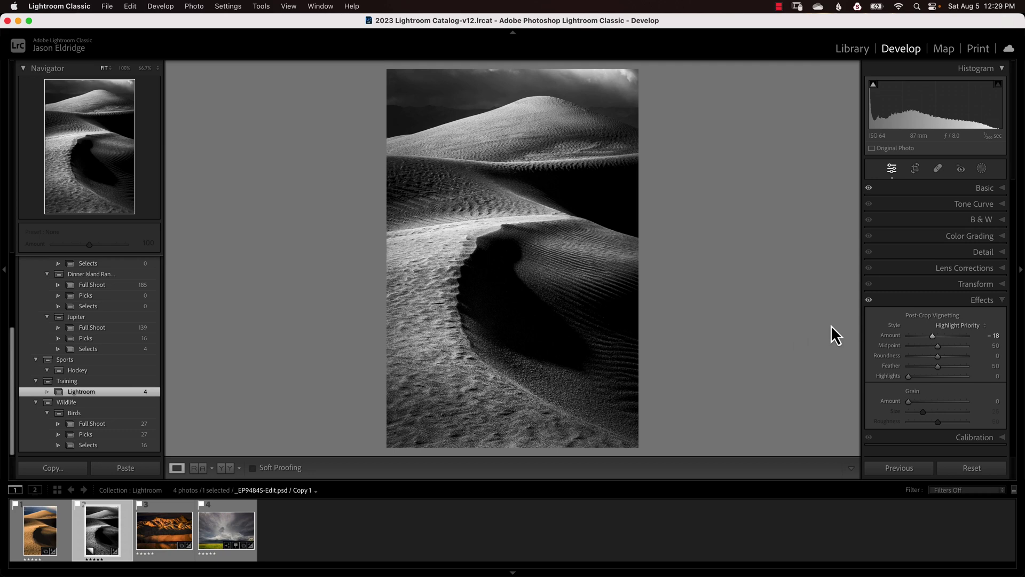
click(43, 530)
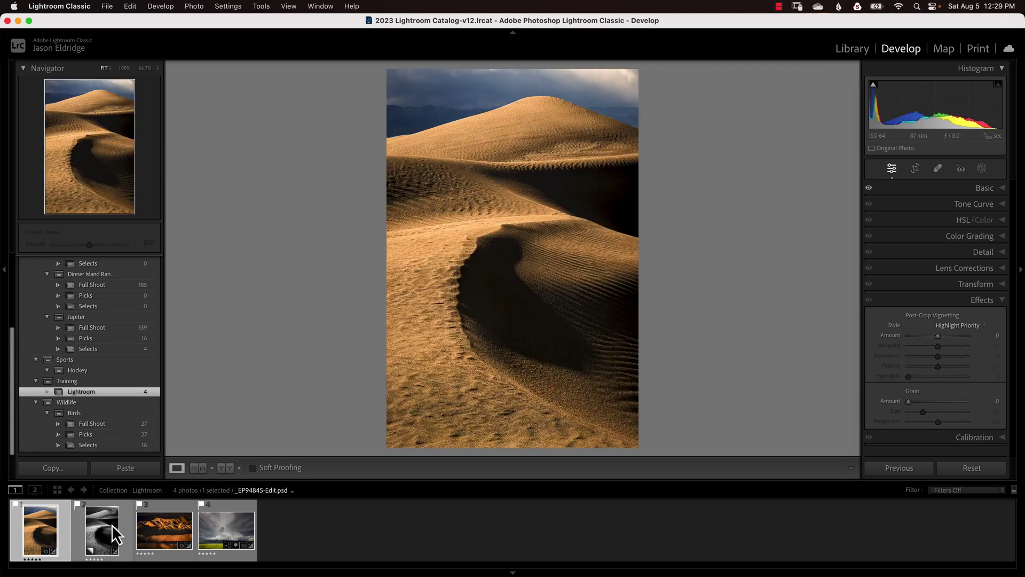
click(103, 528)
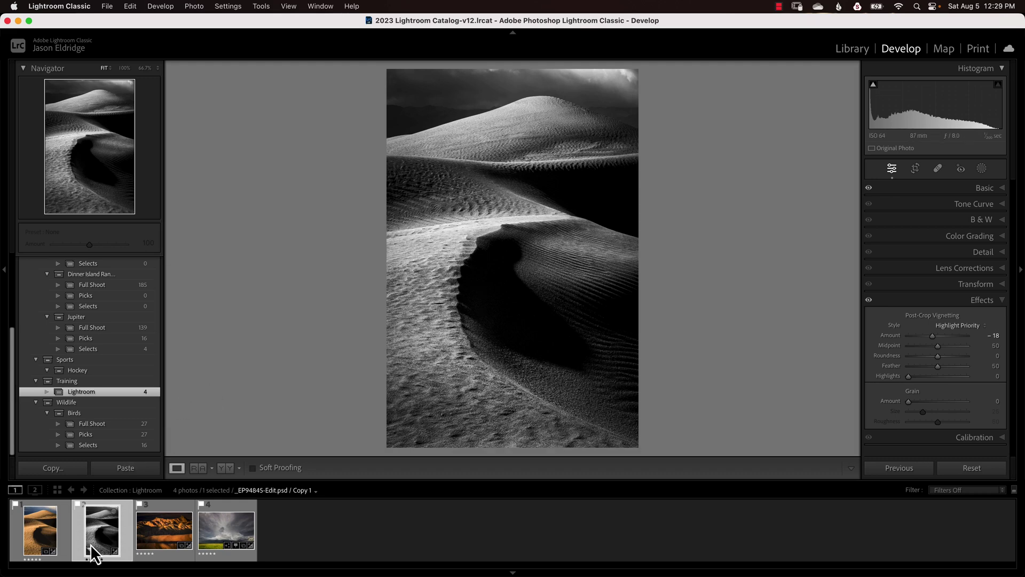
- Make a second virtual copy, 'Copy 2', from the black-and-white dune copy
right_click(98, 531)
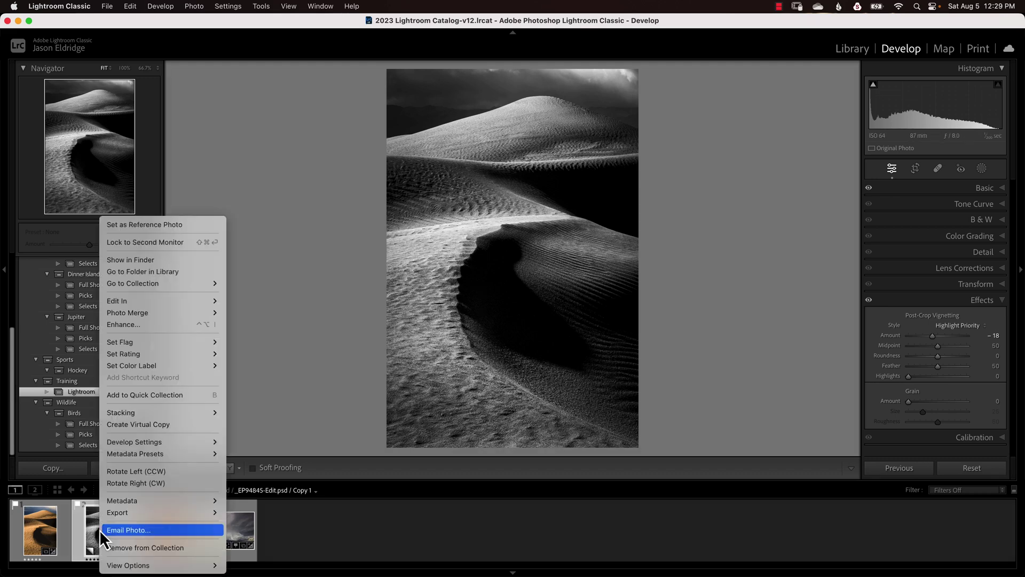
click(160, 428)
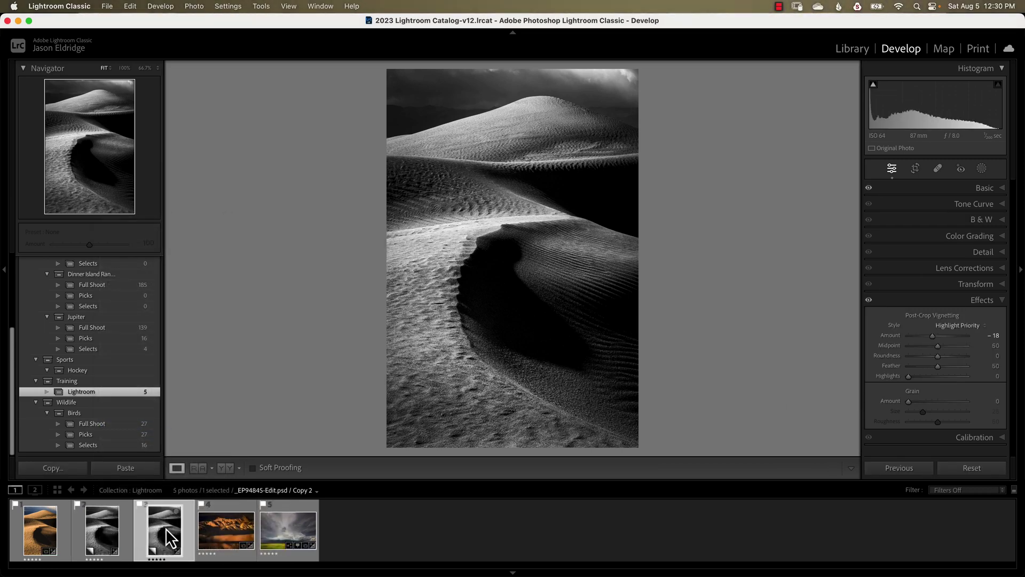
click(111, 530)
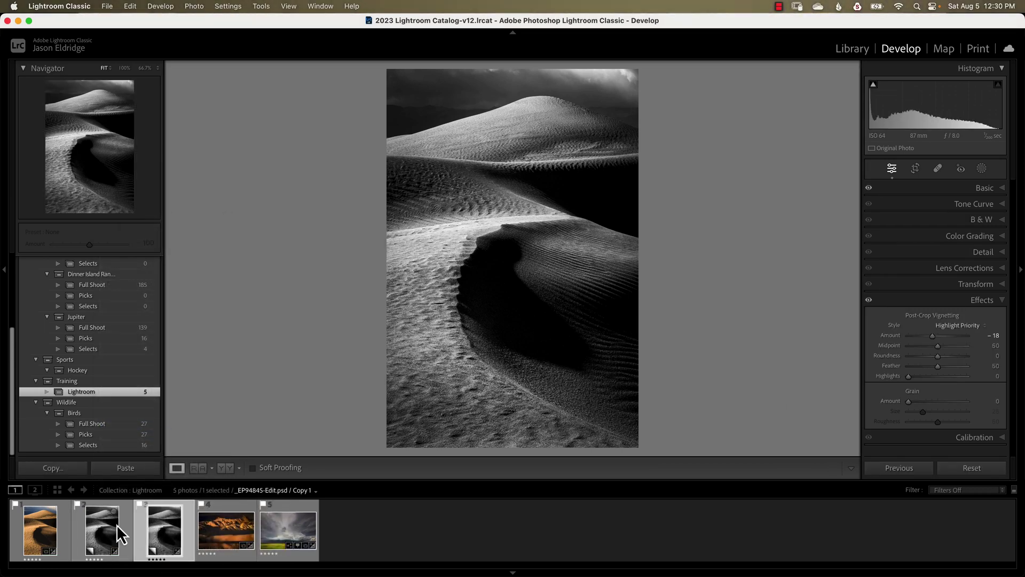
click(149, 531)
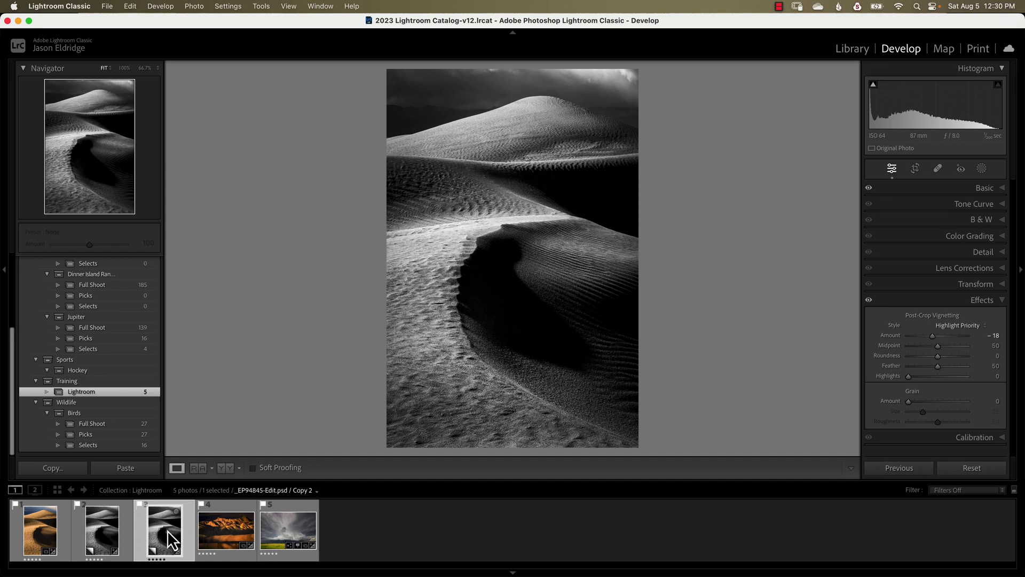
- Tone Copy 2 sepia by warming the Midtones, Highlights and Shadows color grading wheels
click(975, 236)
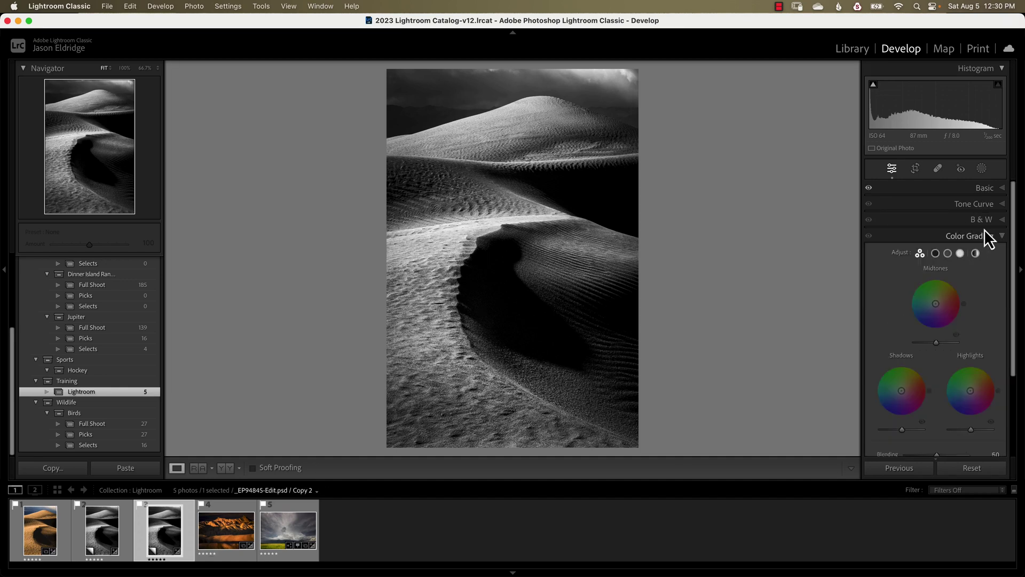
scroll(977, 264, down, 1)
drag(945, 280, 945, 271)
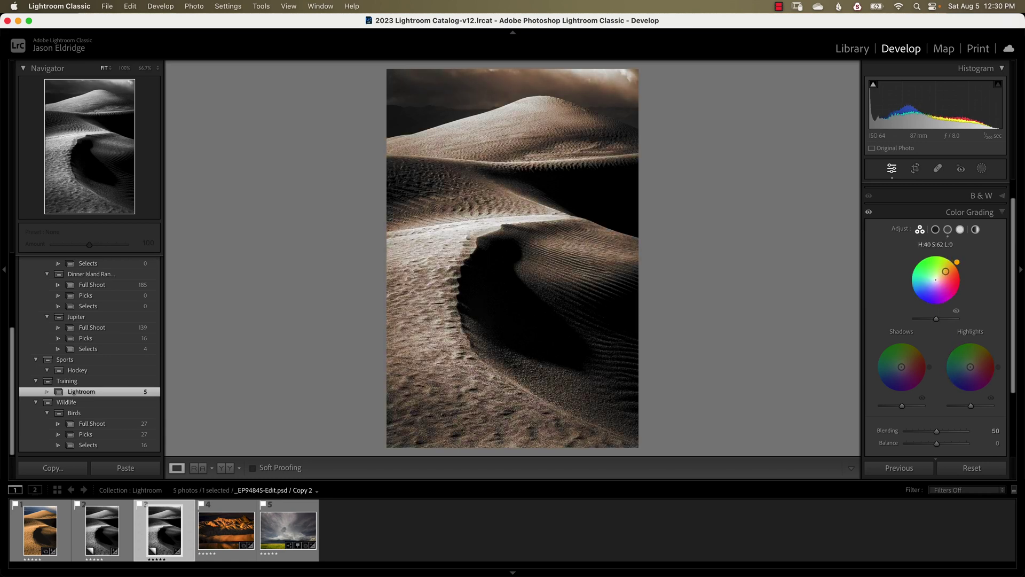
drag(970, 367, 975, 365)
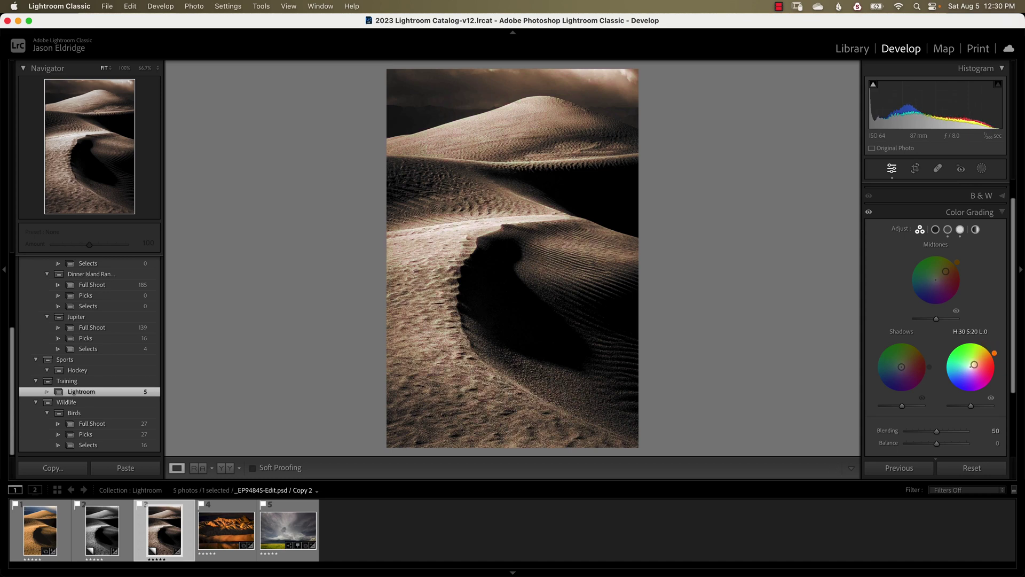
drag(906, 358, 907, 361)
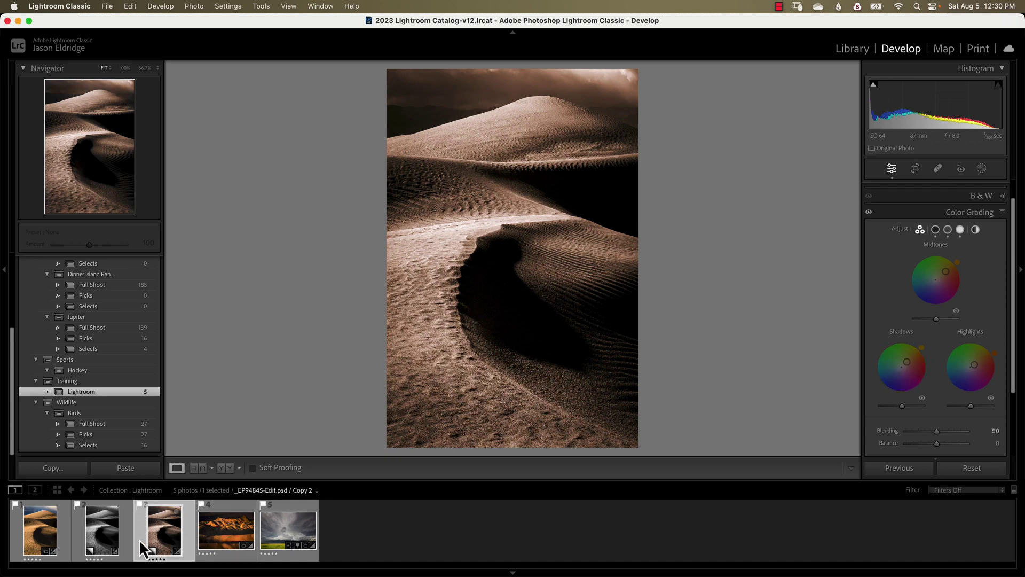
click(43, 537)
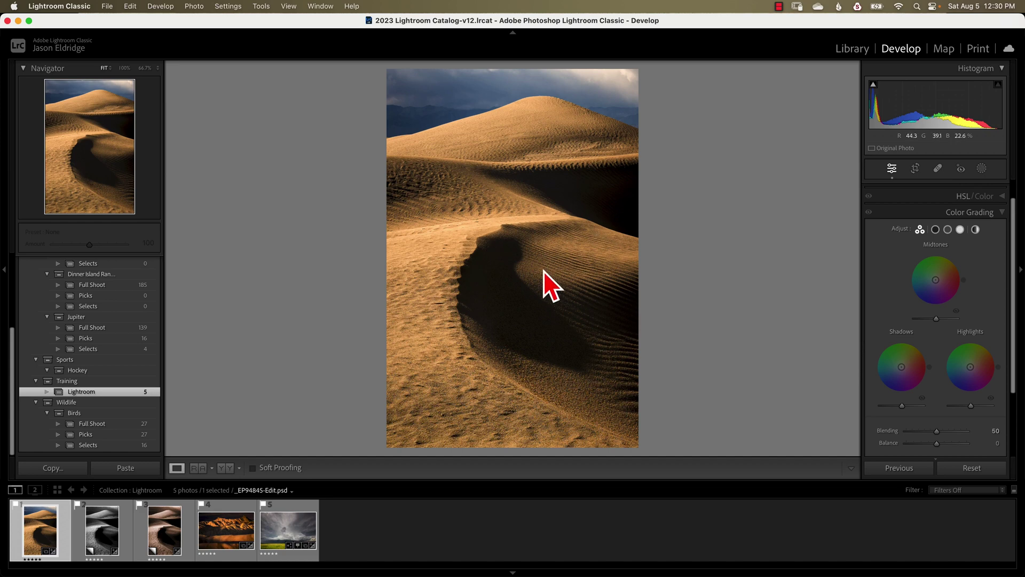
- Review the black-and-white and sepia dune copies, then select the badlands photo _EP95179.NEF
click(106, 539)
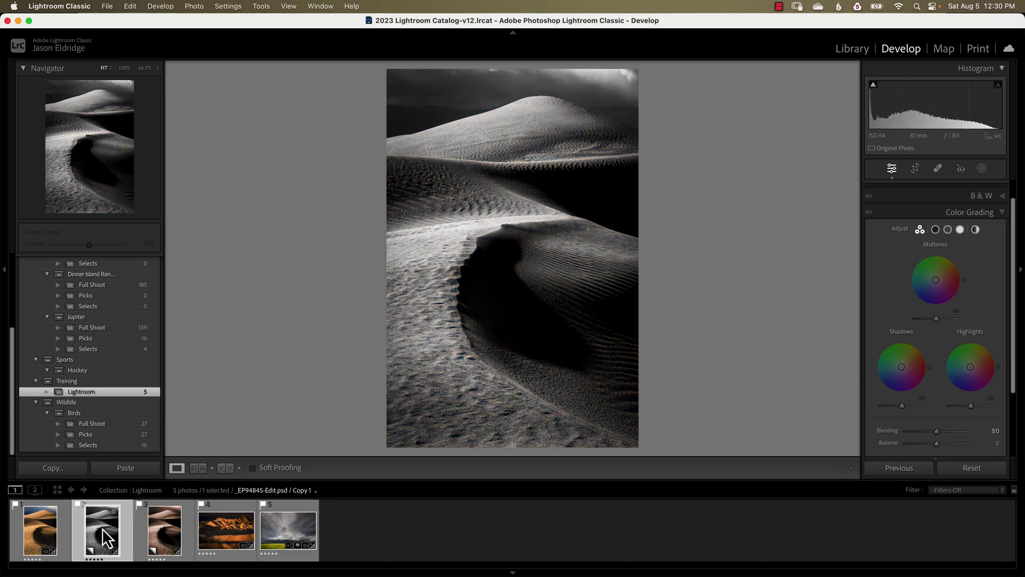
click(169, 535)
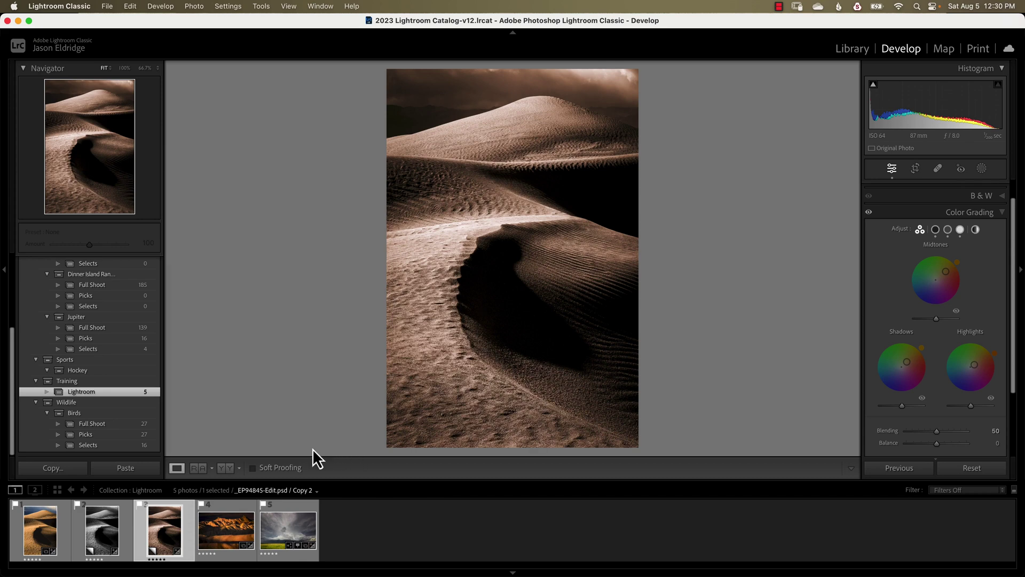
click(219, 523)
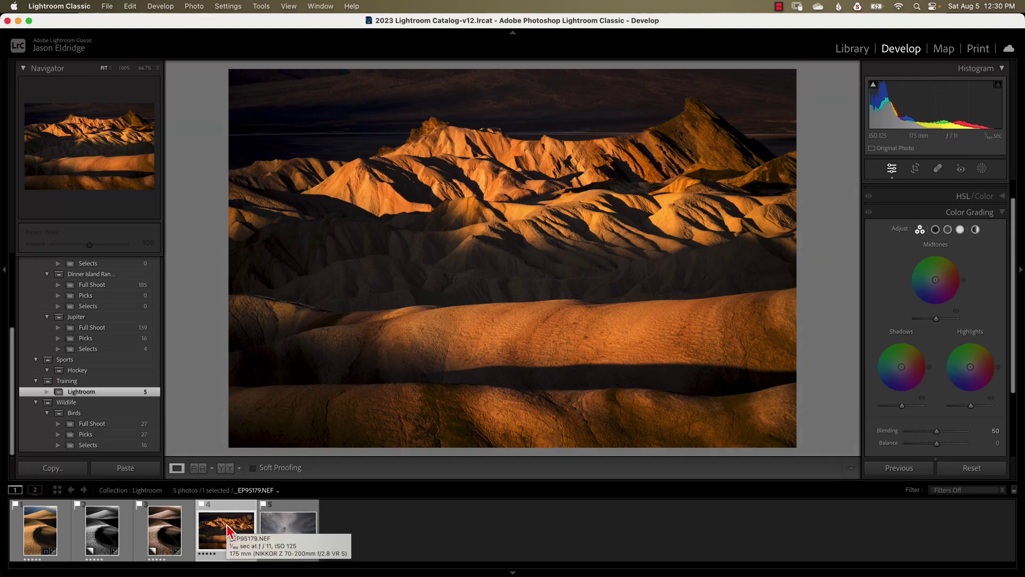
- Make a black-and-white virtual copy of the badlands photo with more clarity and Blacks −58
right_click(225, 524)
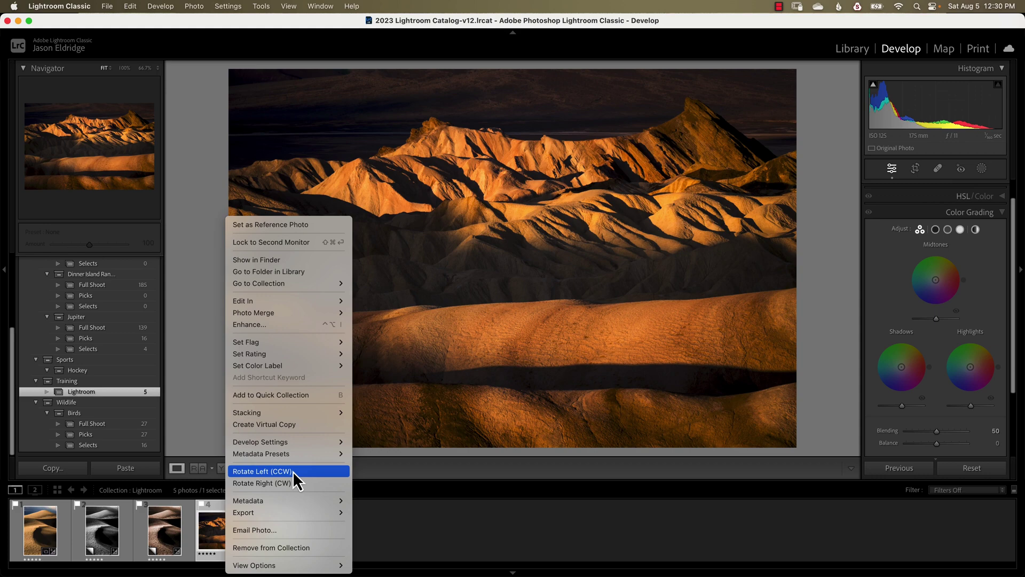
click(252, 424)
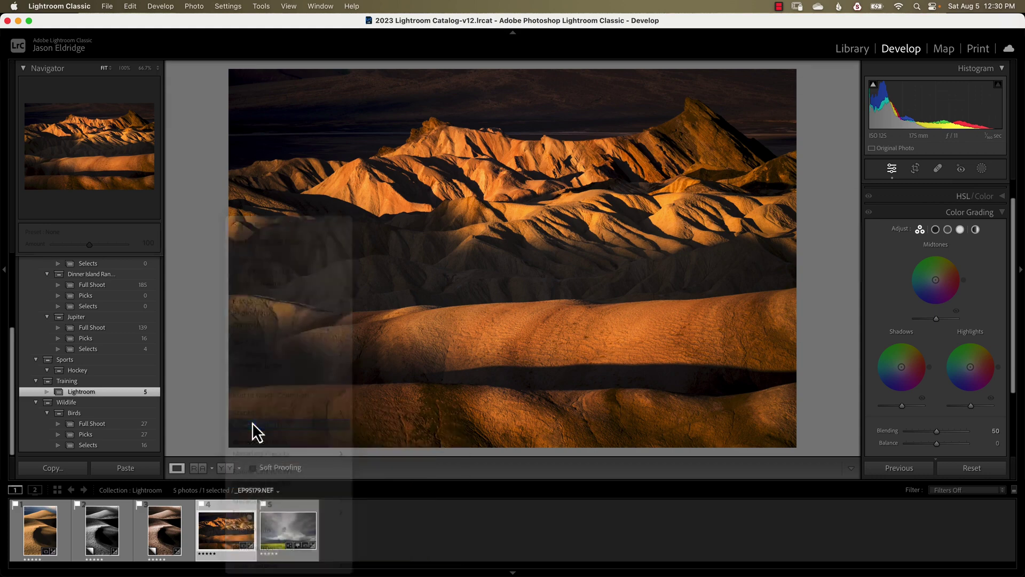
click(982, 168)
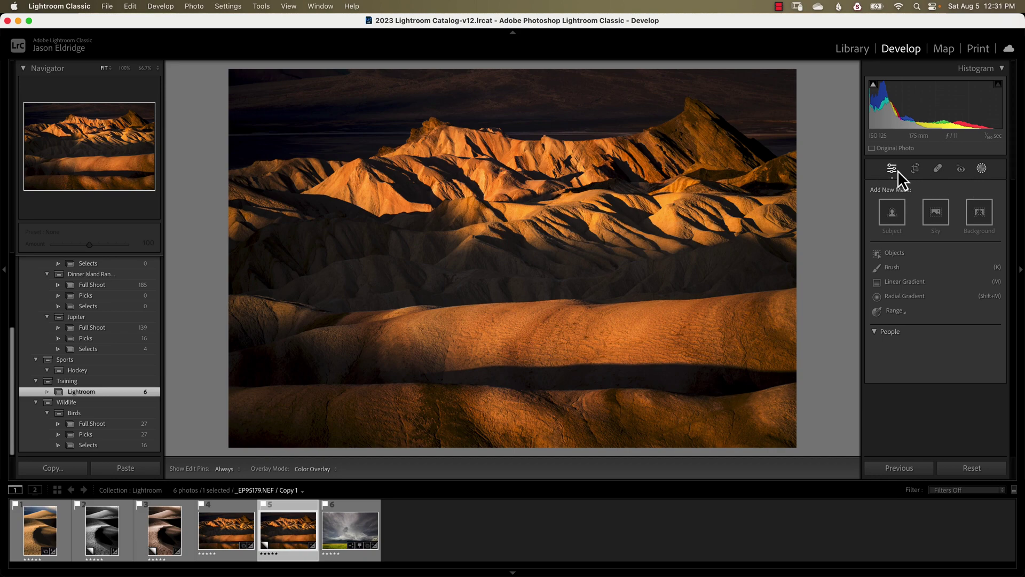
click(893, 169)
click(980, 191)
click(986, 203)
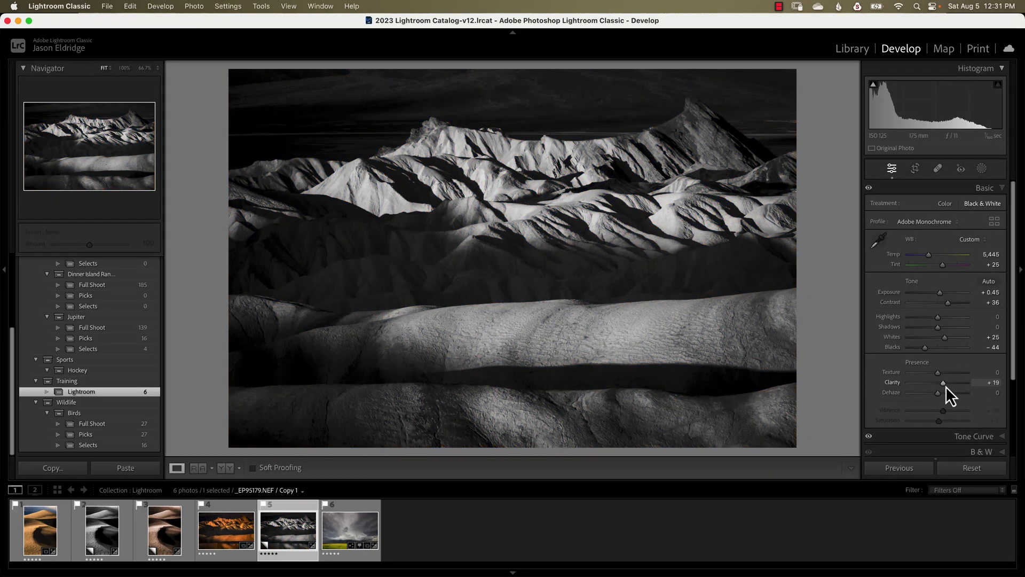
drag(944, 383, 944, 383)
drag(924, 348, 947, 338)
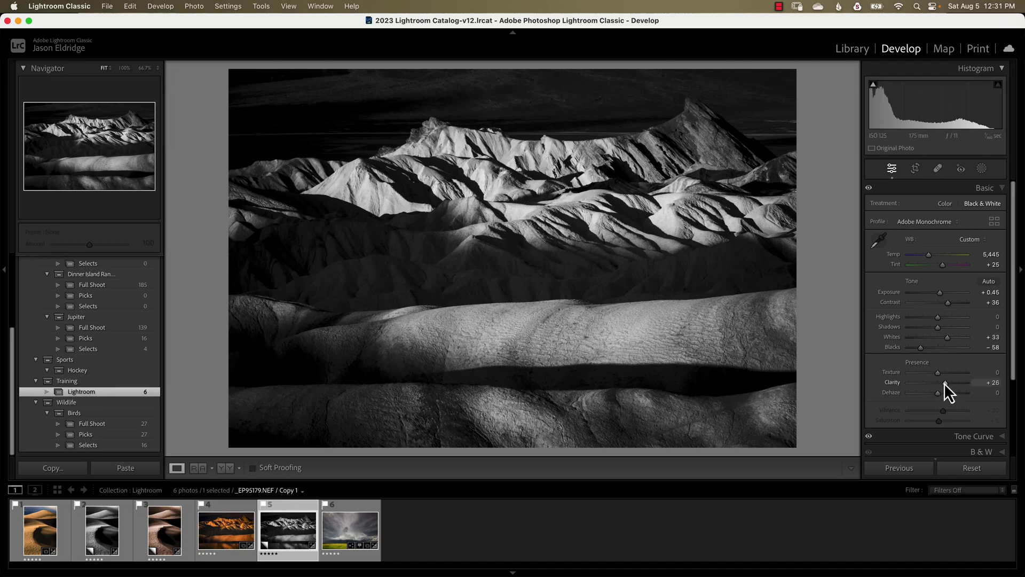
scroll(944, 383, down, 5)
scroll(938, 368, up, 5)
- Add an inverted radial gradient over the mountains at Exposure −0.65 to darken the edges
click(982, 169)
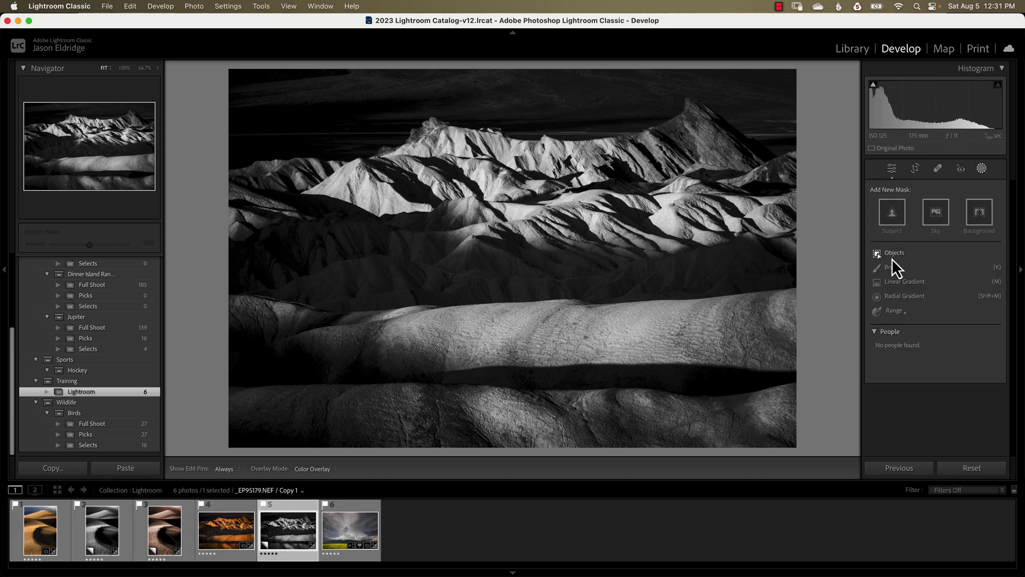
click(899, 297)
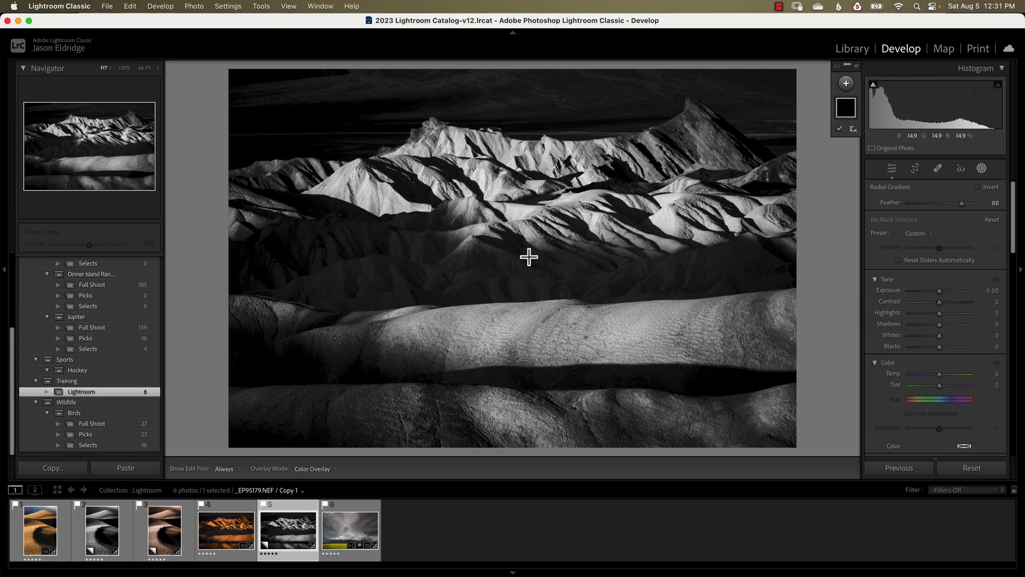
drag(514, 229, 898, 482)
drag(519, 238, 545, 254)
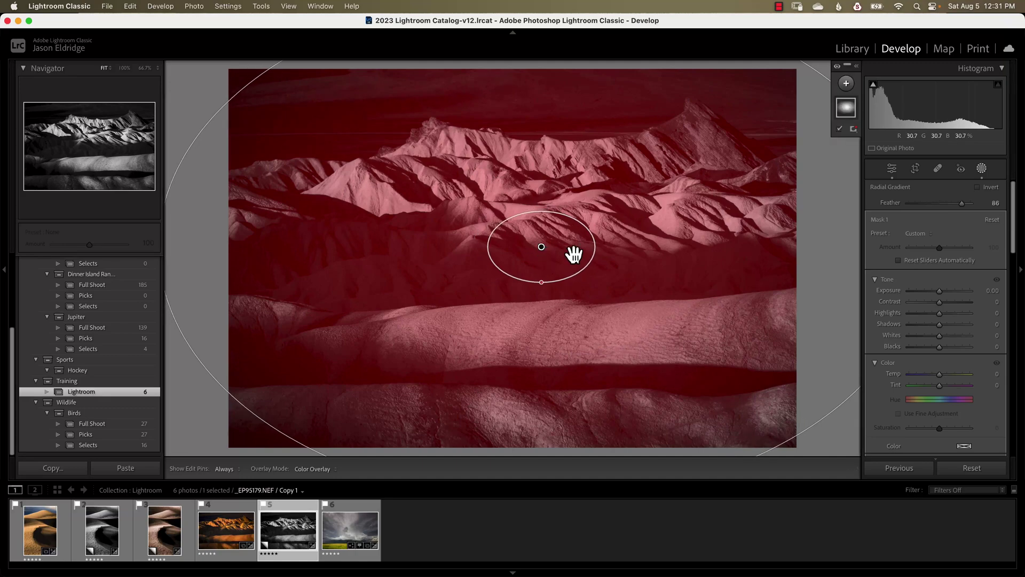
click(976, 188)
drag(939, 293, 935, 294)
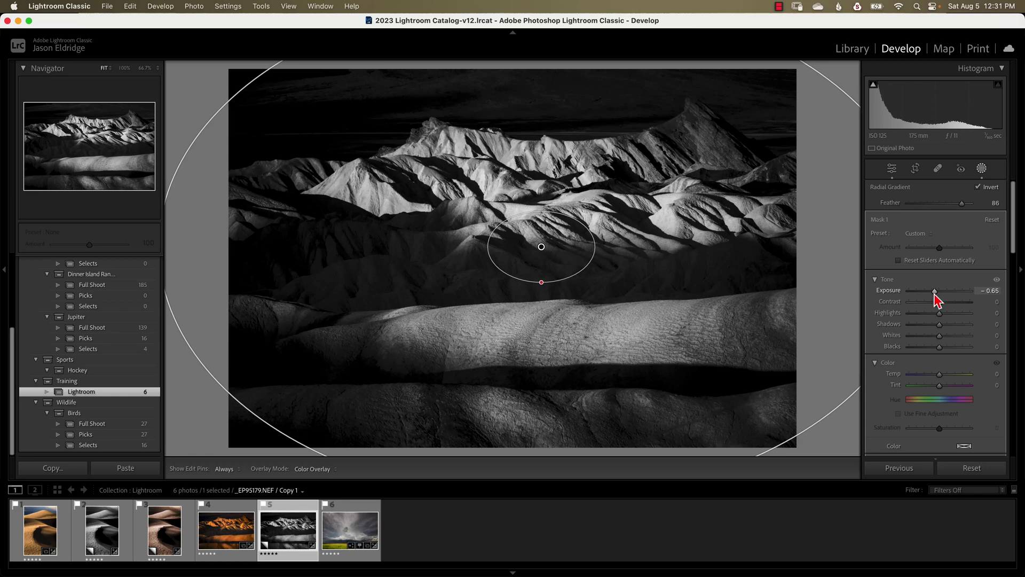
click(981, 169)
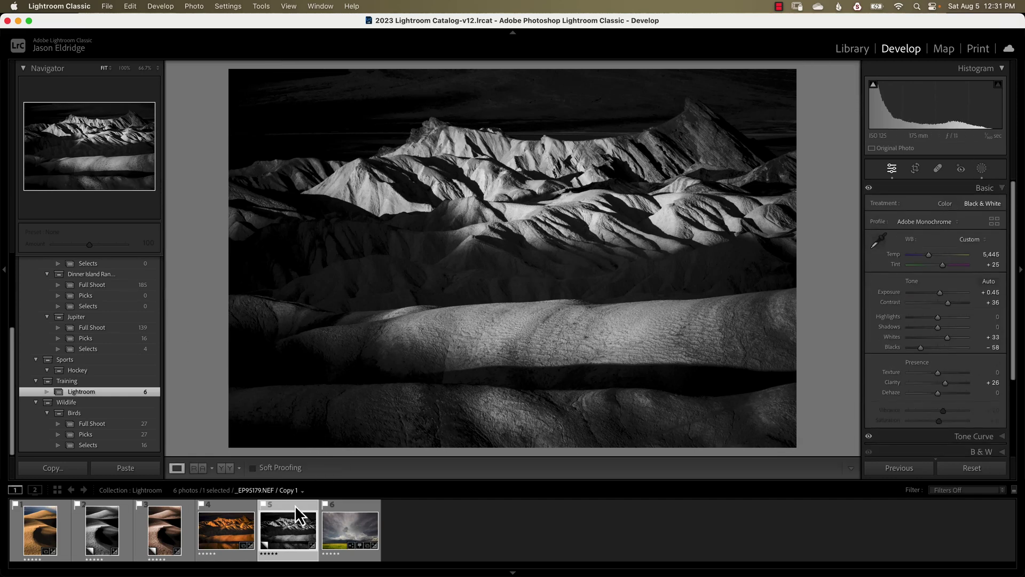
- Create a colour virtual copy, 'Copy 2', of the original badlands photo
click(238, 533)
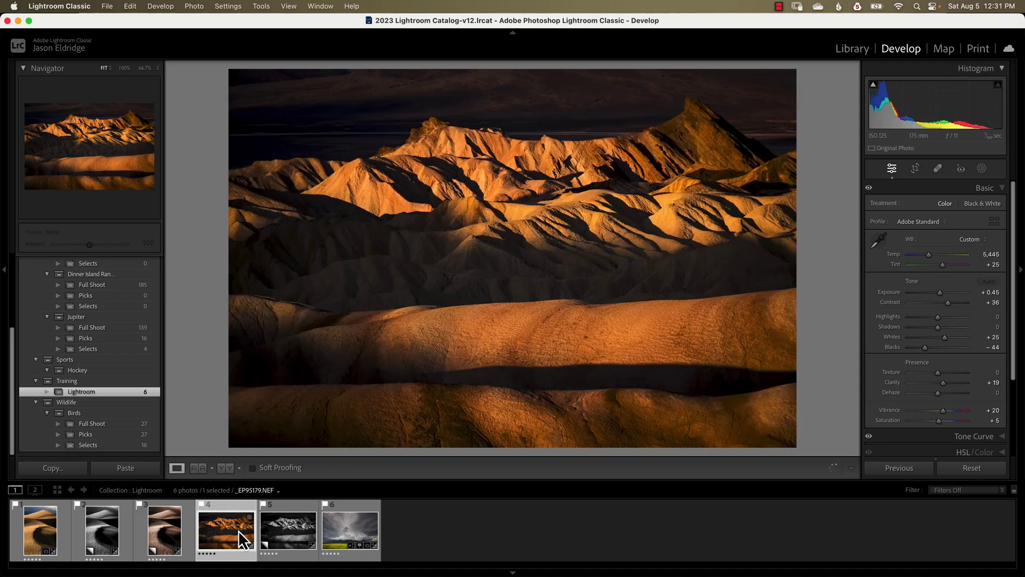
click(282, 527)
right_click(283, 526)
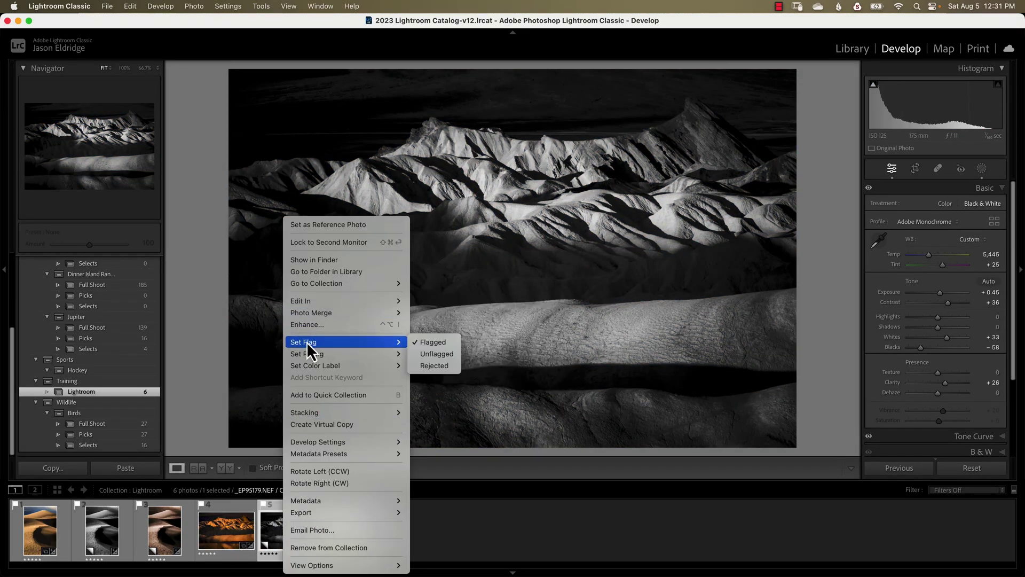
click(227, 532)
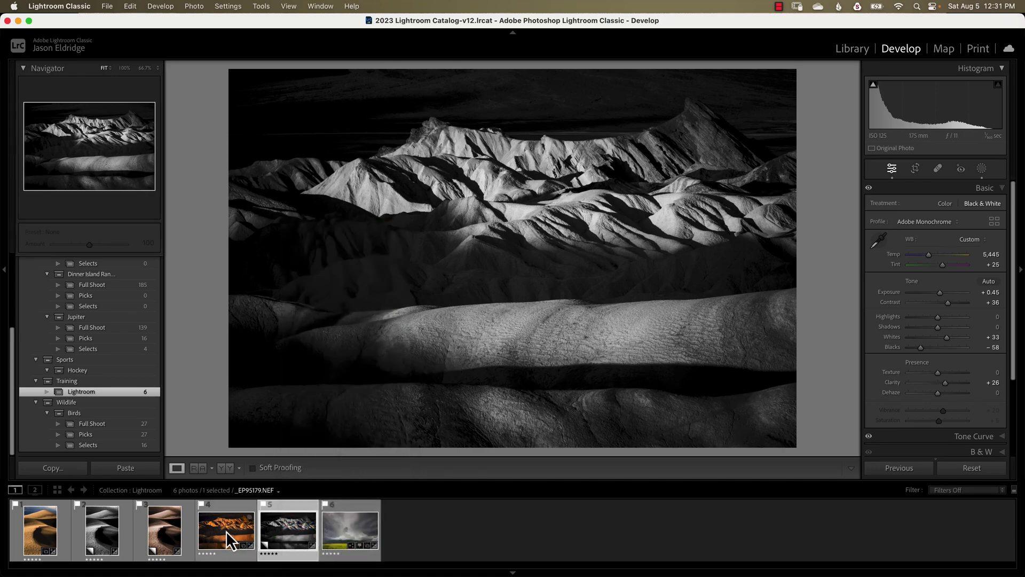
right_click(226, 529)
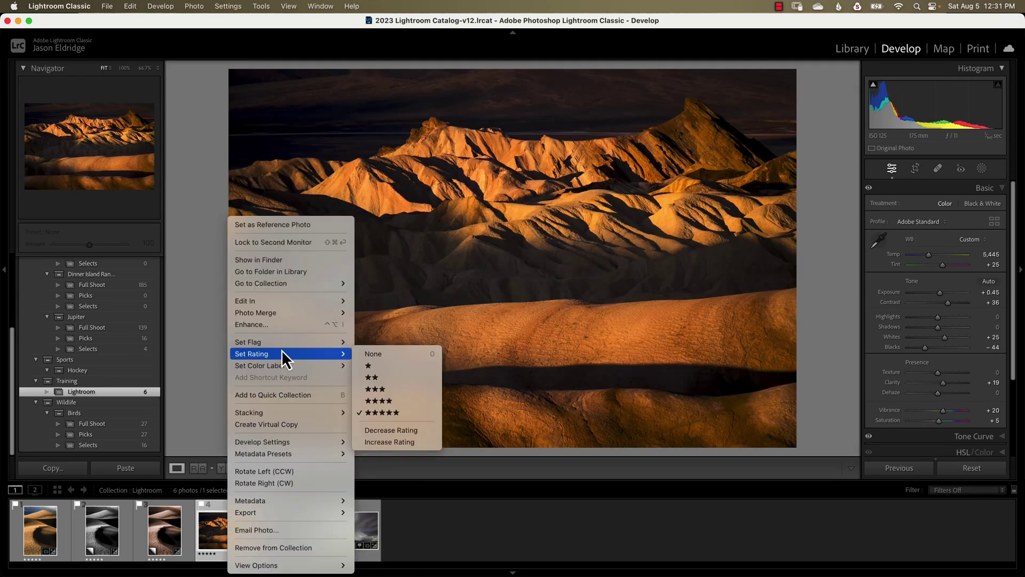
click(261, 424)
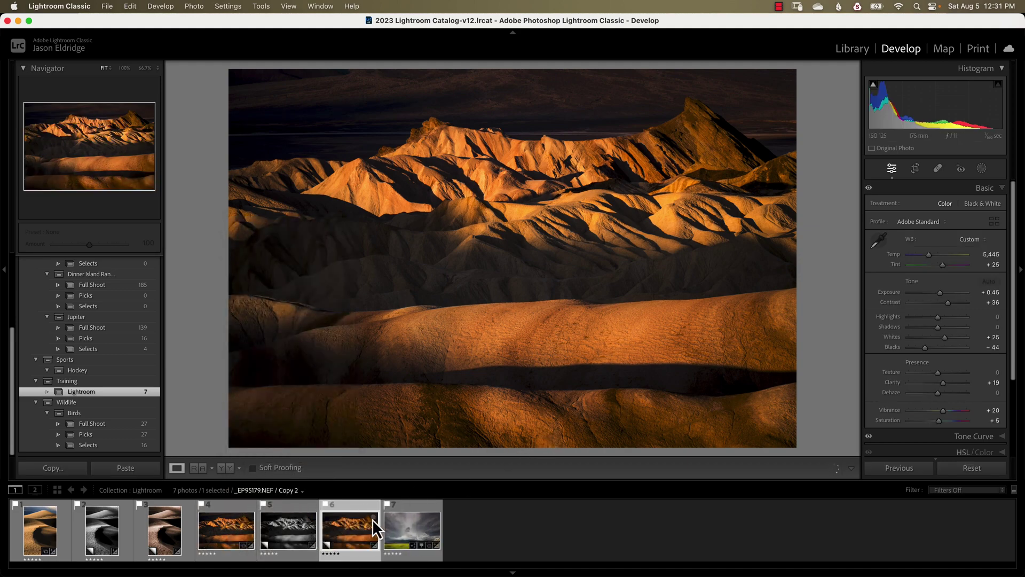
click(359, 530)
- Create a virtual copy of the colour storm photo
click(402, 524)
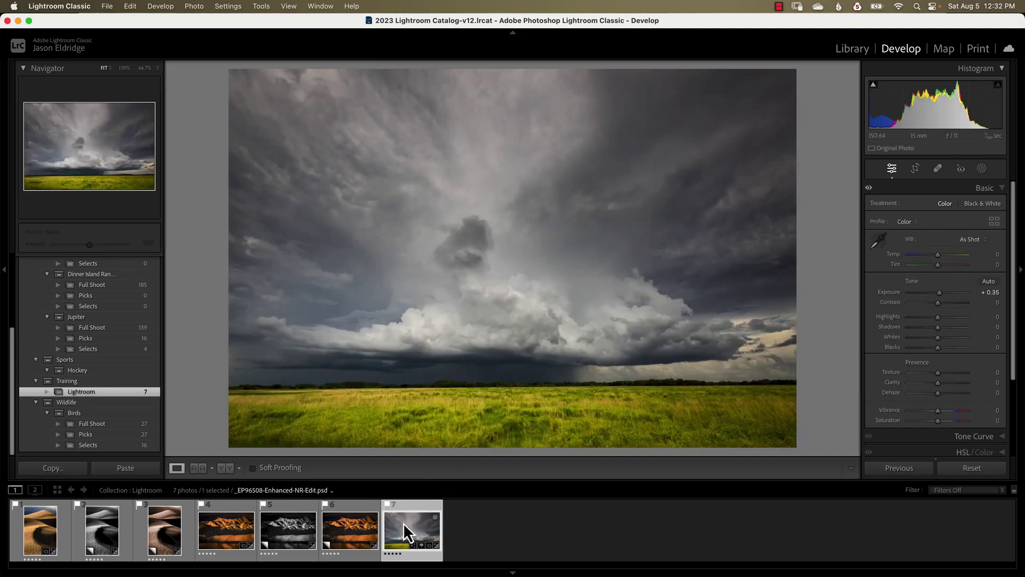
right_click(404, 522)
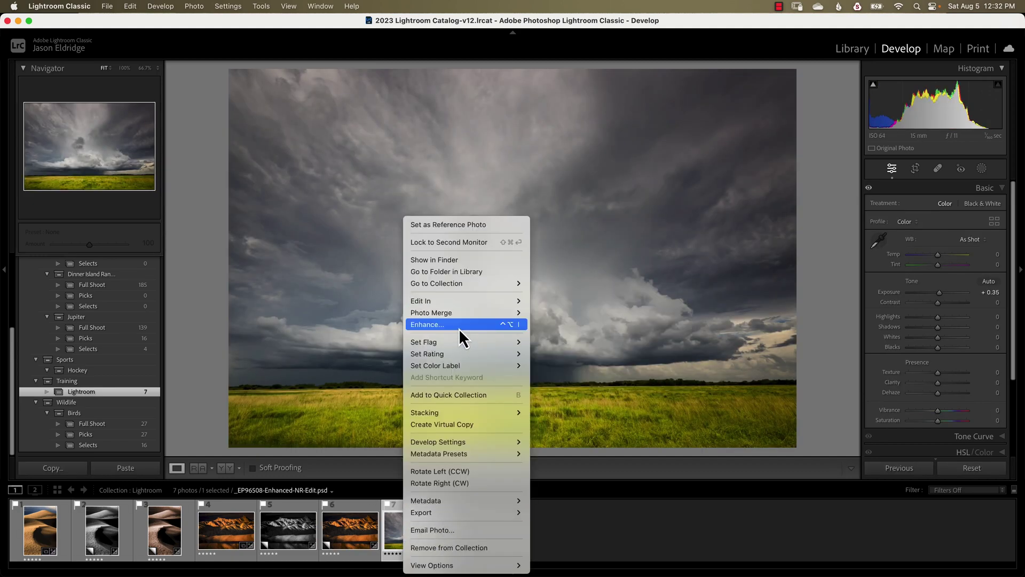
mouse_move(458, 367)
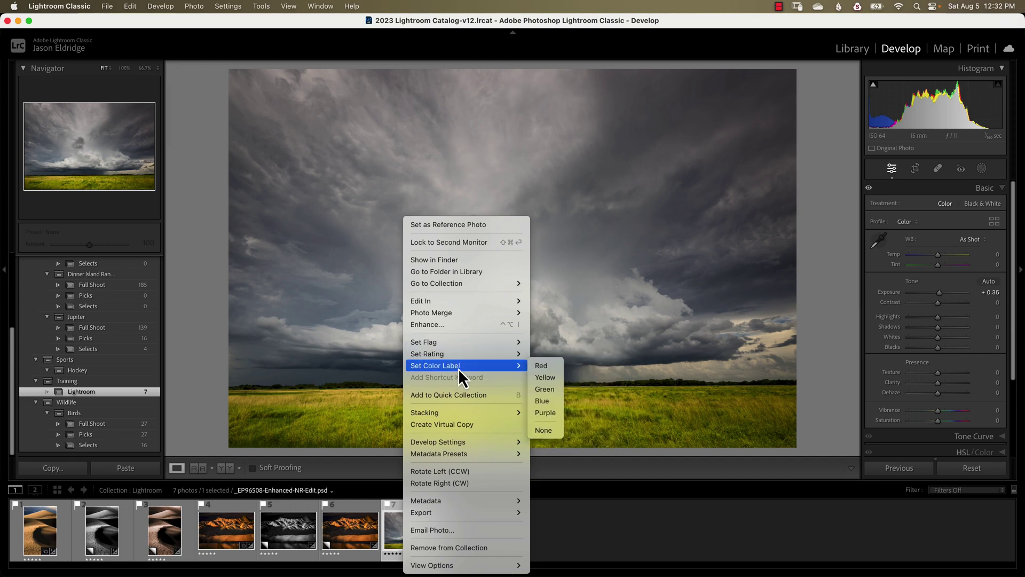
click(451, 423)
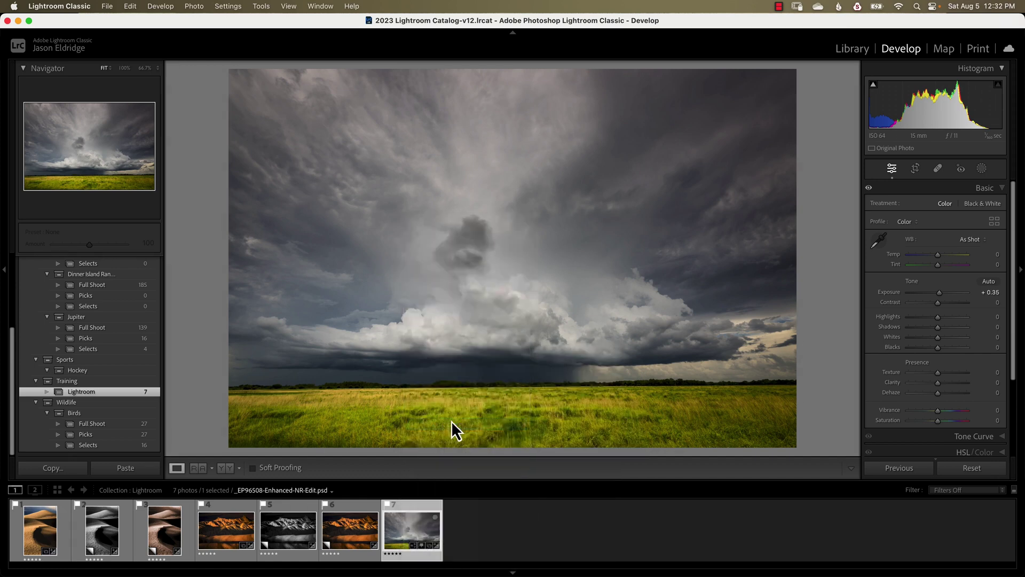
- Convert the storm copy to Black & White with Exposure +0.15, Whites +56 and Blacks −47
click(981, 170)
click(895, 170)
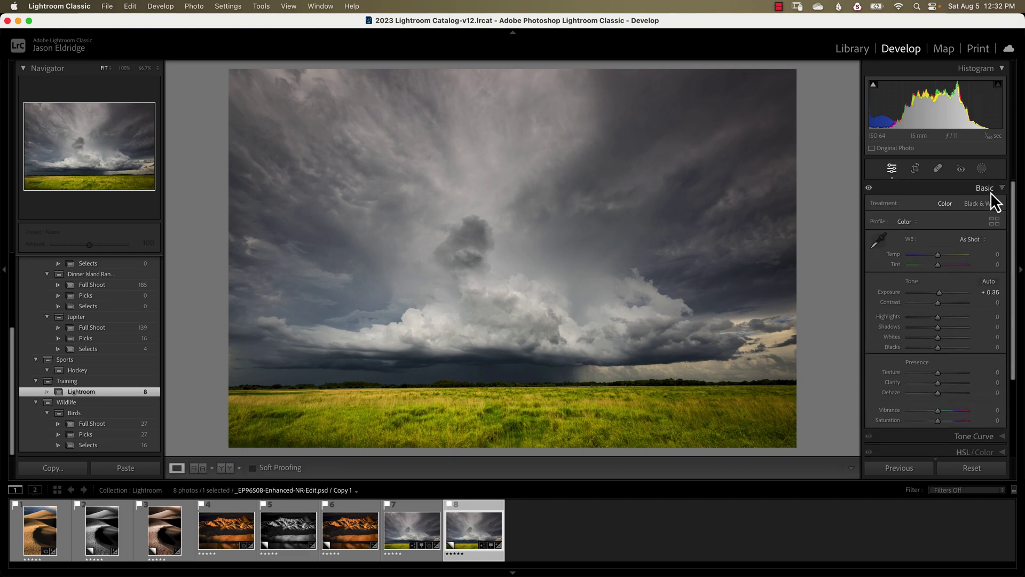
click(986, 203)
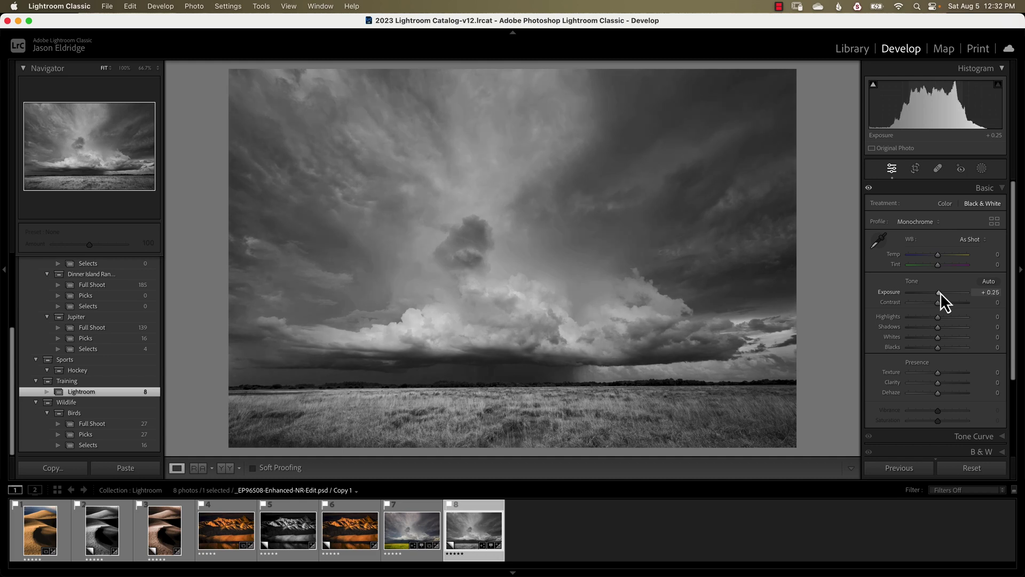
drag(941, 293, 938, 293)
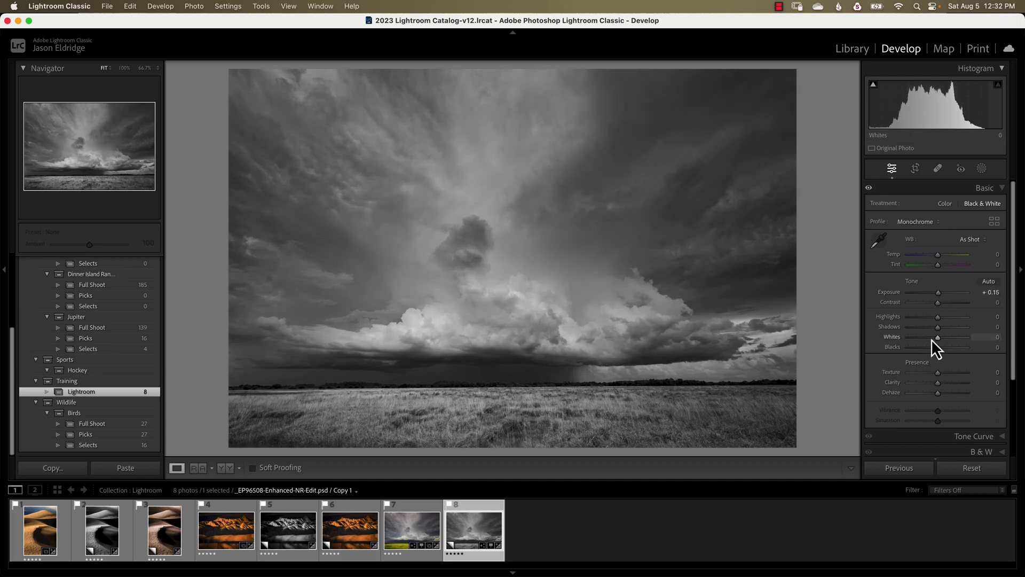
mouse_move(939, 339)
mouse_down()
mouse_move(953, 339)
mouse_move(923, 351)
mouse_up()
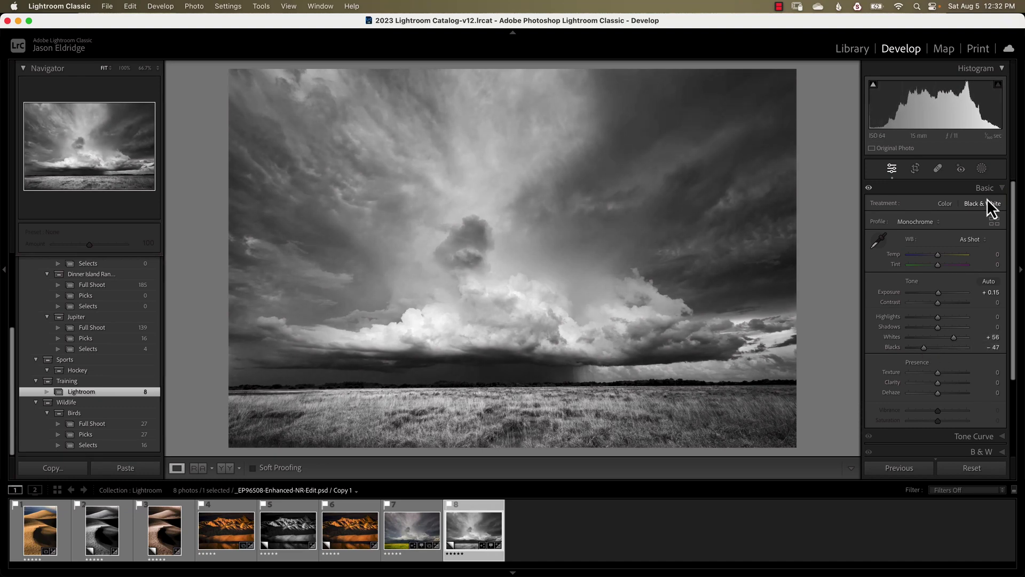
- Paint a brush mask over the low storm clouds and tower cloud, giving it Clarity +44
click(982, 168)
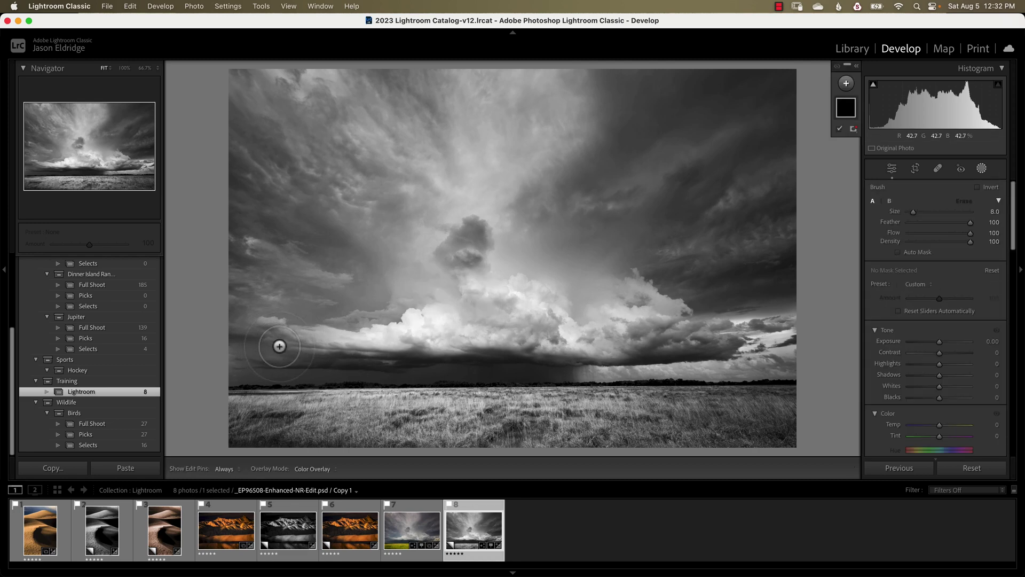
scroll(277, 348, up, 2)
drag(278, 348, 469, 317)
mouse_move(577, 332)
mouse_down()
mouse_move(501, 303)
mouse_move(466, 237)
mouse_move(473, 294)
mouse_move(456, 339)
mouse_move(359, 343)
mouse_move(531, 324)
mouse_move(716, 342)
mouse_move(620, 288)
mouse_move(653, 309)
mouse_move(589, 330)
mouse_move(619, 349)
mouse_move(507, 342)
mouse_up()
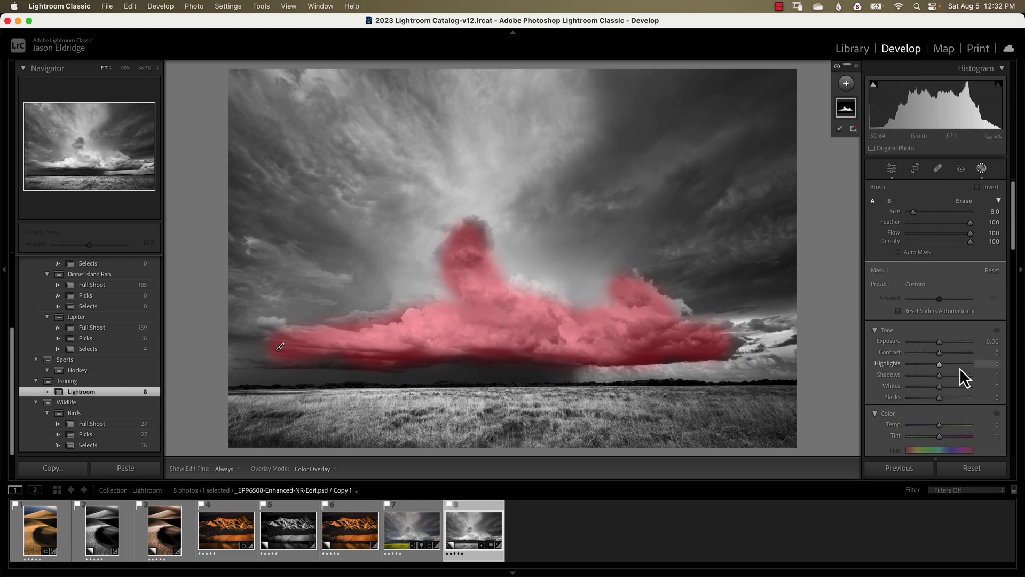
scroll(948, 411, down, 3)
scroll(947, 410, down, 10)
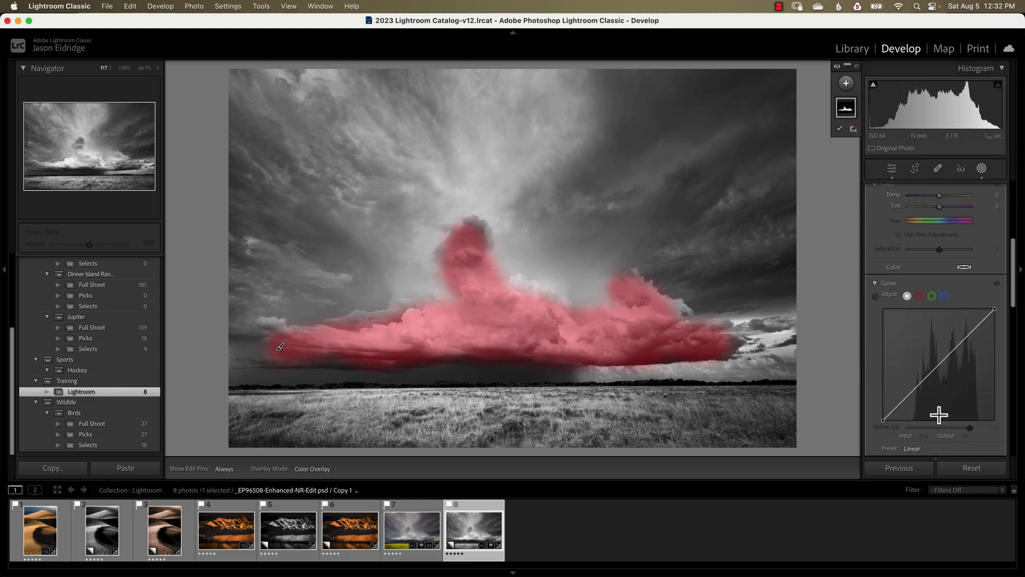
drag(937, 314, 951, 319)
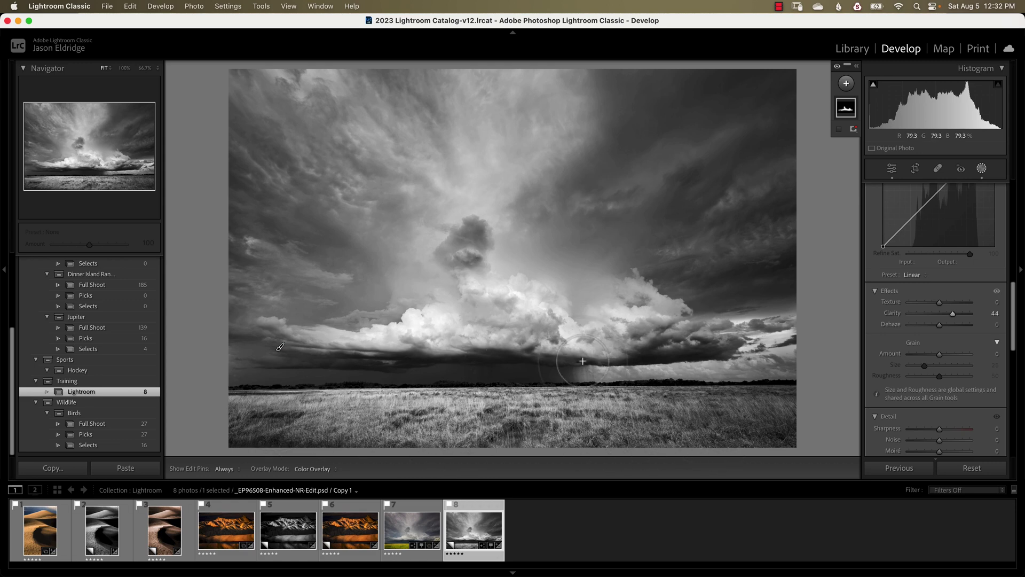
click(983, 169)
scroll(958, 309, up, 5)
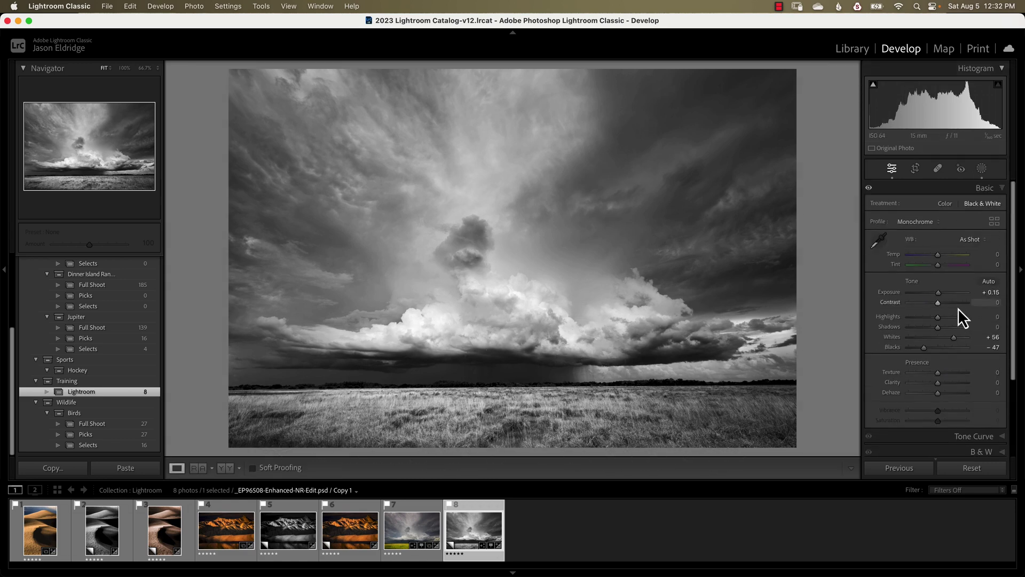
- Darken the storm copy's edges with an inverted radial gradient centred on the cloud, then view the colour original
click(985, 169)
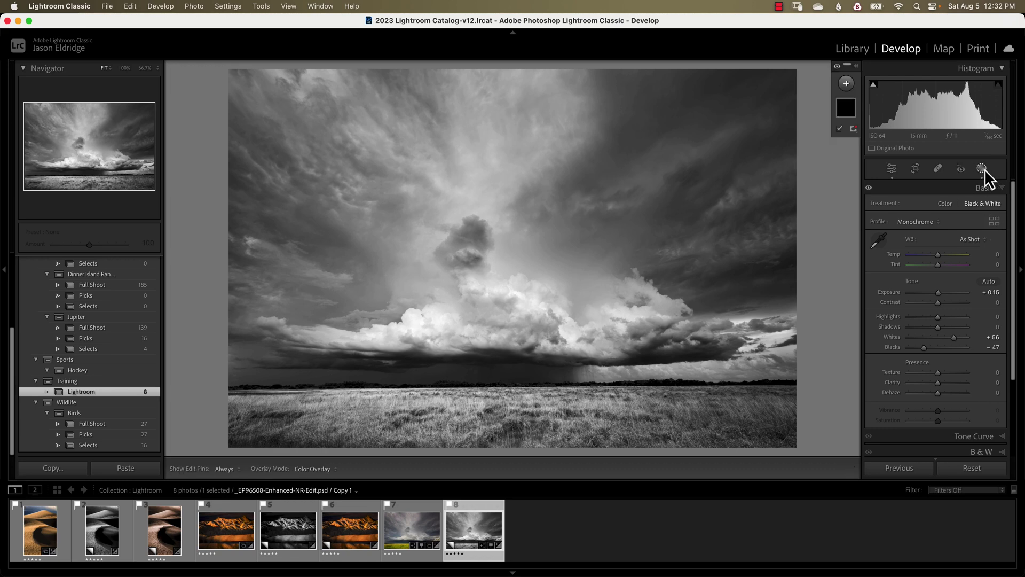
click(846, 84)
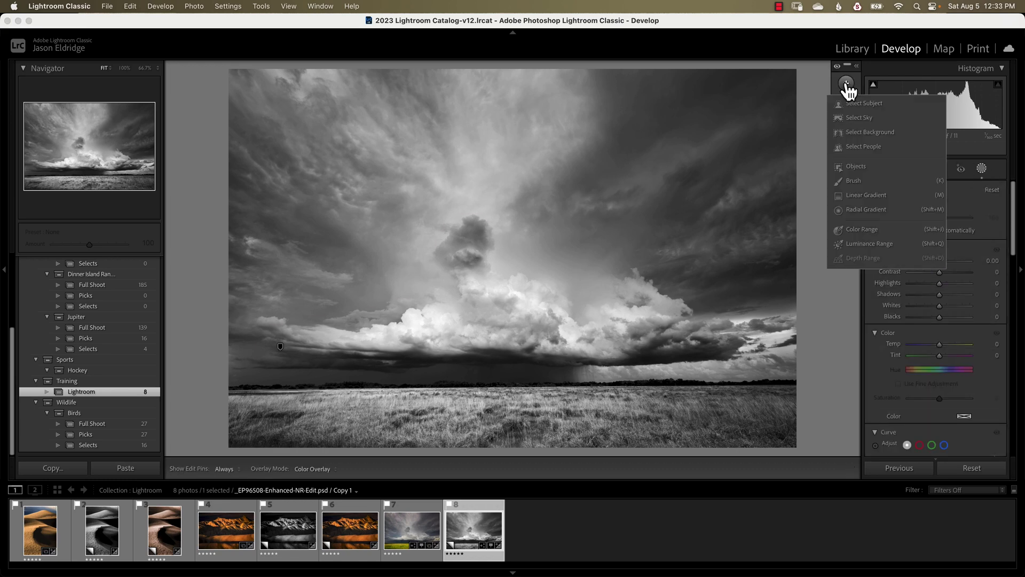
click(865, 209)
drag(483, 243, 858, 487)
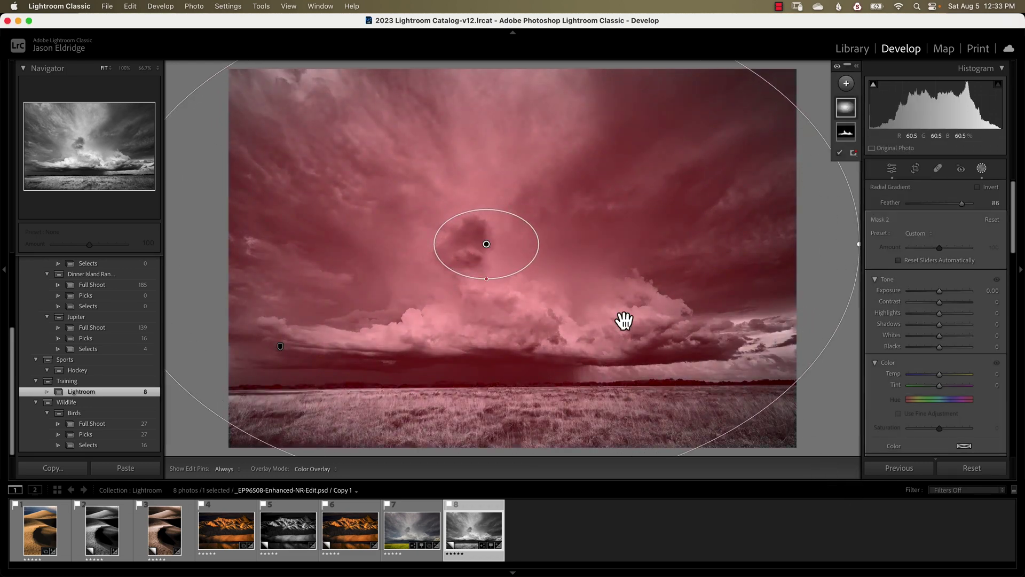
drag(485, 247, 524, 261)
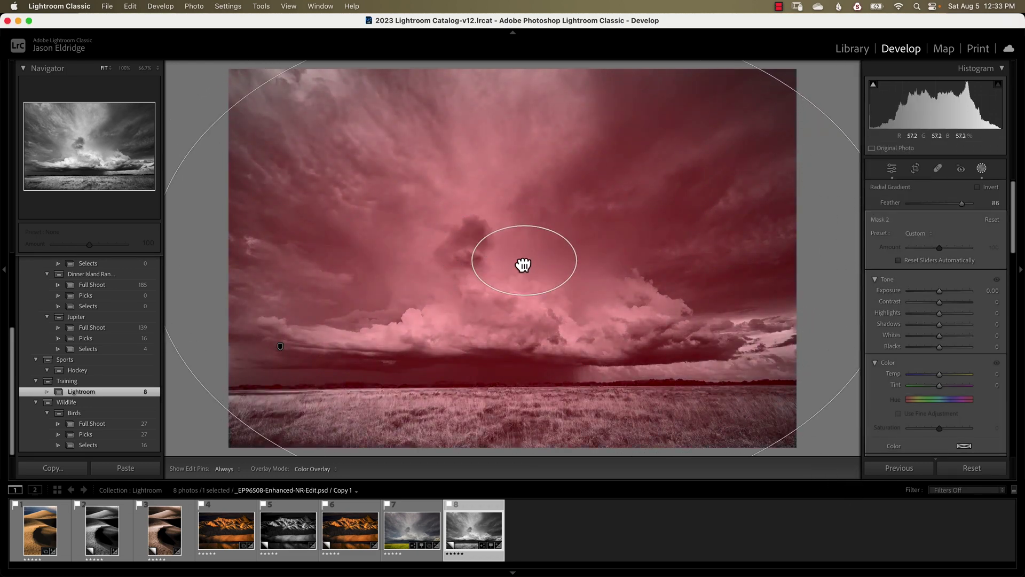
click(978, 188)
drag(938, 288, 931, 287)
click(983, 168)
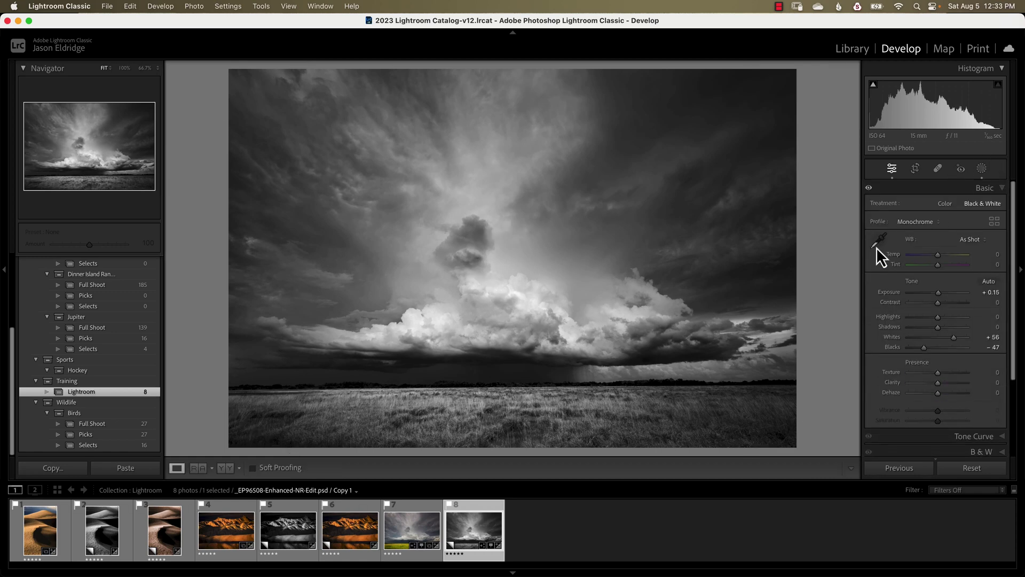
click(422, 534)
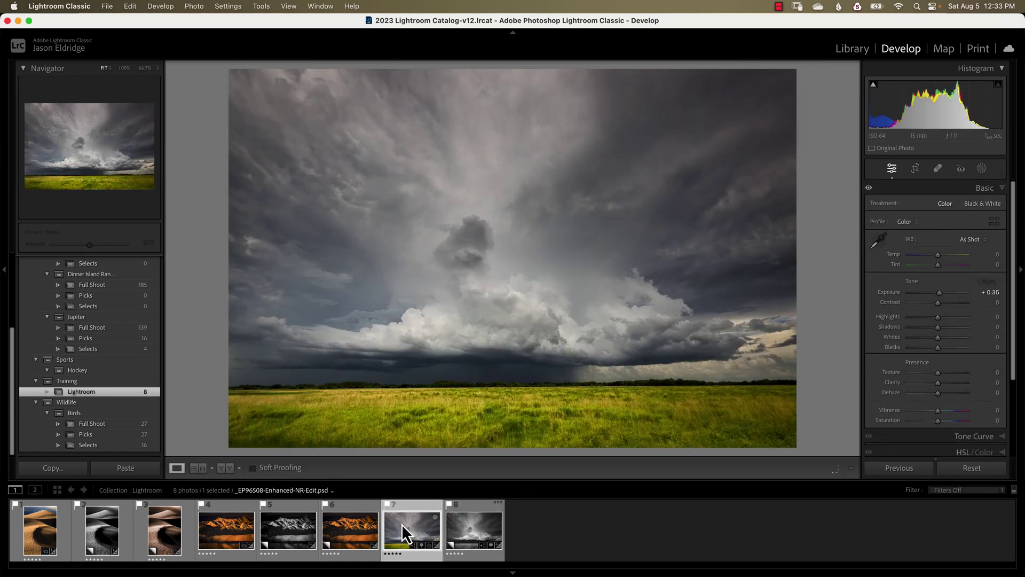
click(473, 534)
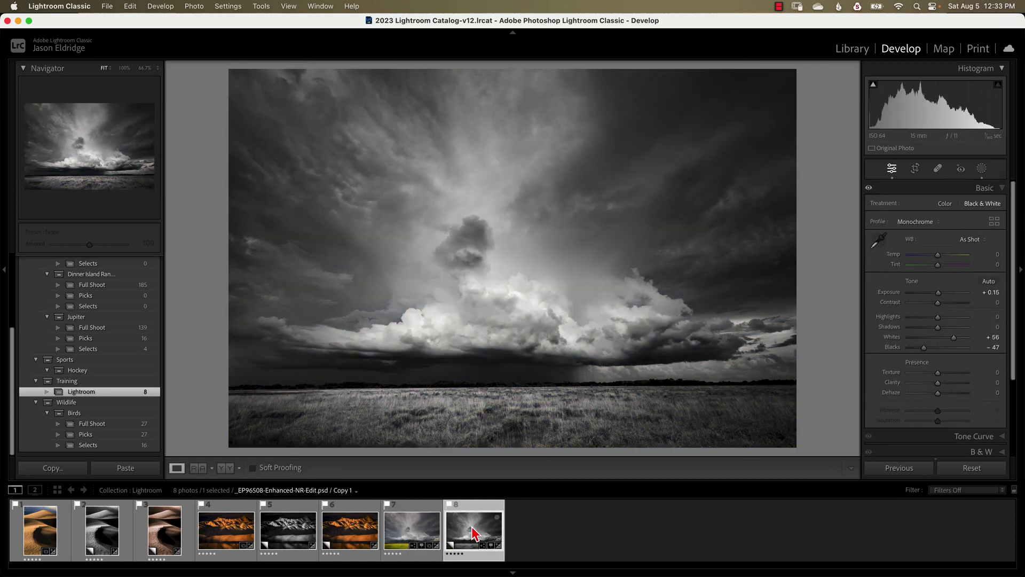